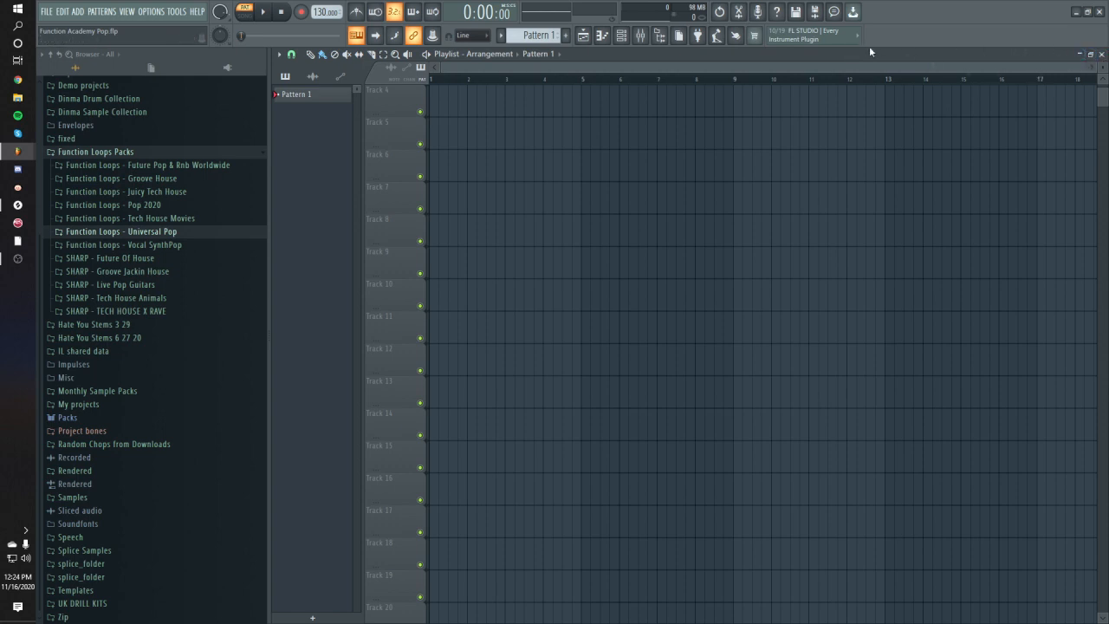
Audition several loops in the FL_SP_Music_Loops folder of the Function Loops - Vocal SynthPop pack
{"action": "left_click", "coordinate": [192, 246]}
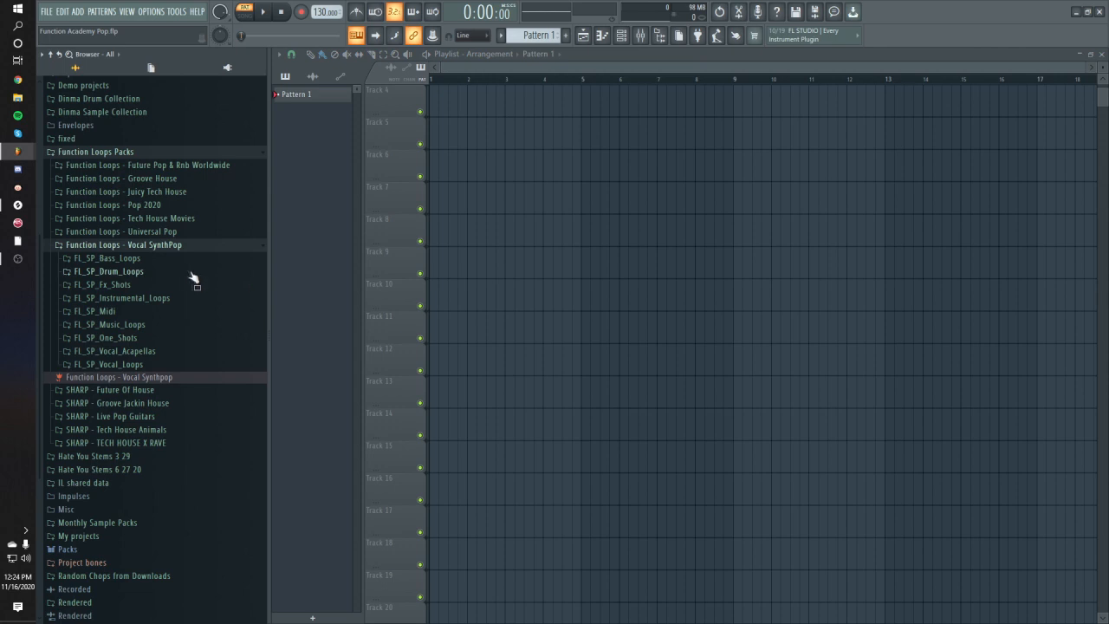
{"action": "left_click", "coordinate": [143, 327]}
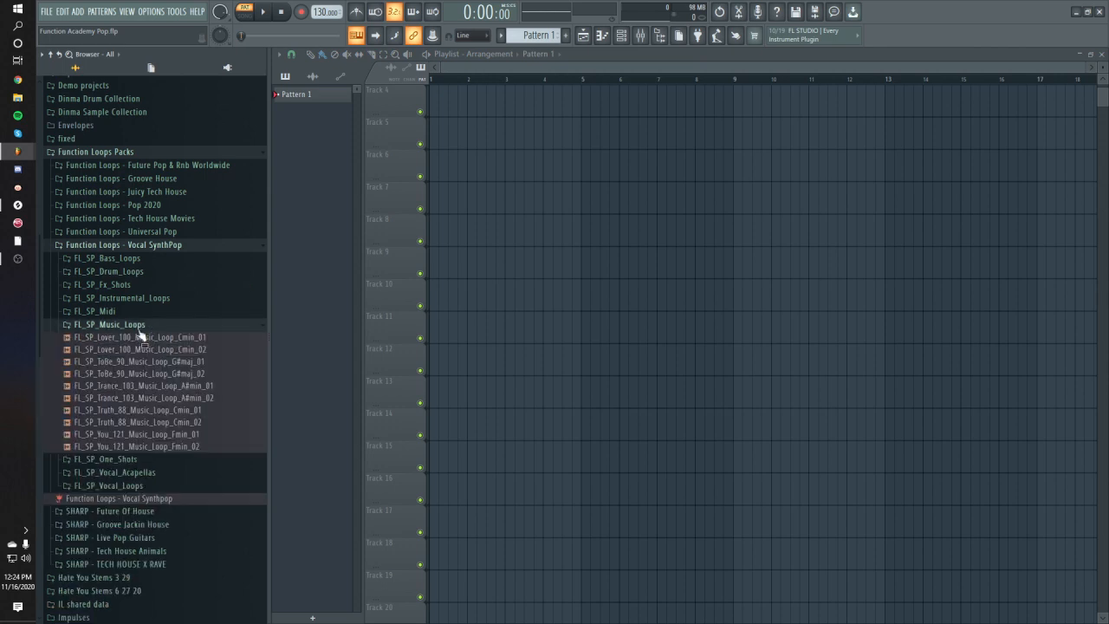
{"action": "left_click", "coordinate": [132, 338]}
{"action": "left_click_drag", "start_coordinate": [141, 349], "coordinate": [141, 357]}
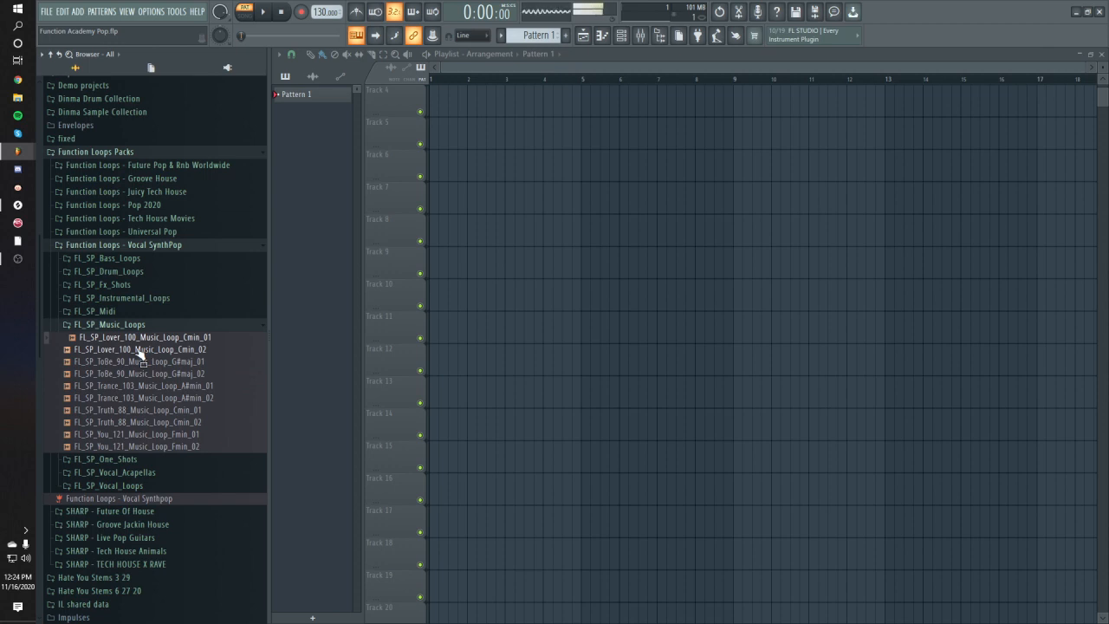
{"action": "left_click", "coordinate": [149, 386]}
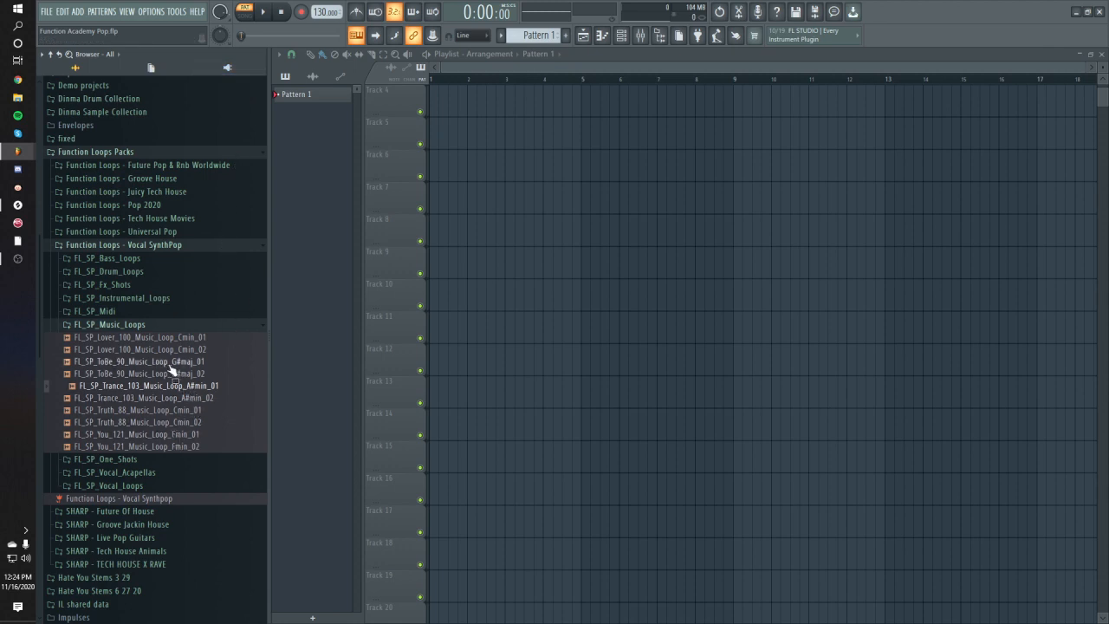
{"action": "left_click", "coordinate": [149, 435]}
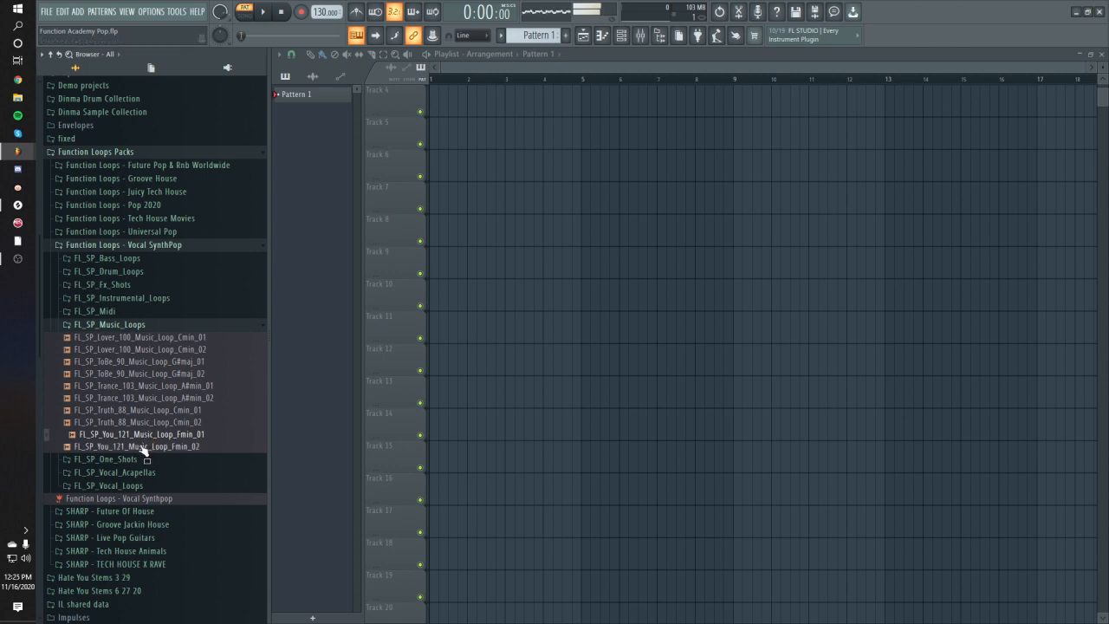
Place FL_SP_You_121_Music_Loop_Fmin_01 at bar 1 of Track 4 with the project tempo at 121, and show its channel settings
{"action": "left_click_drag", "start_coordinate": [146, 435], "coordinate": [458, 104]}
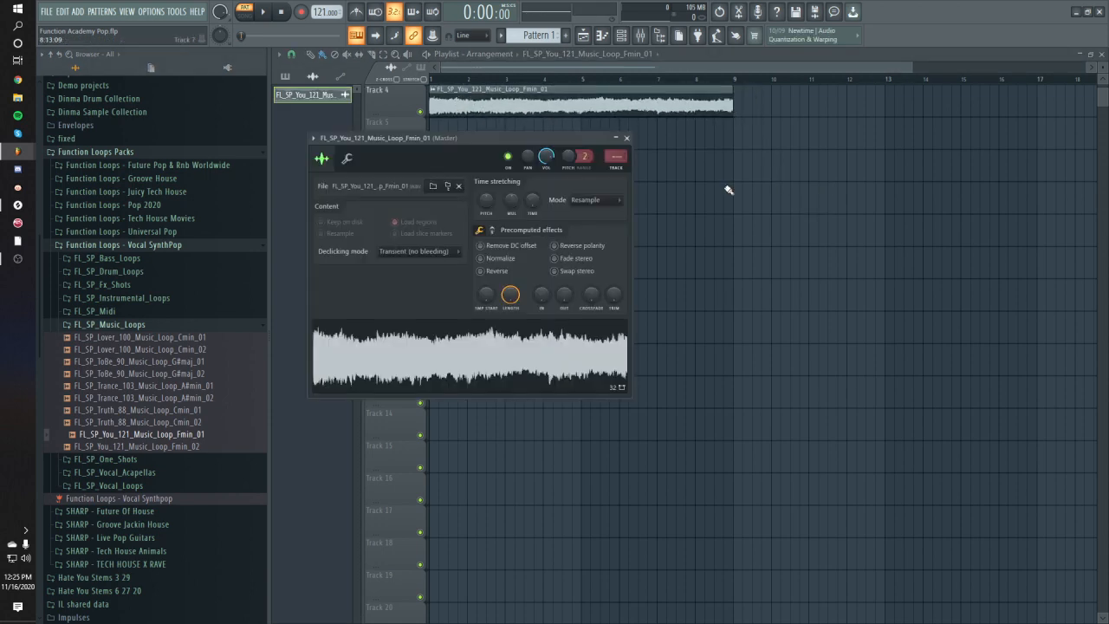
{"action": "key", "text": "Escape"}
{"action": "double_click", "coordinate": [623, 106]}
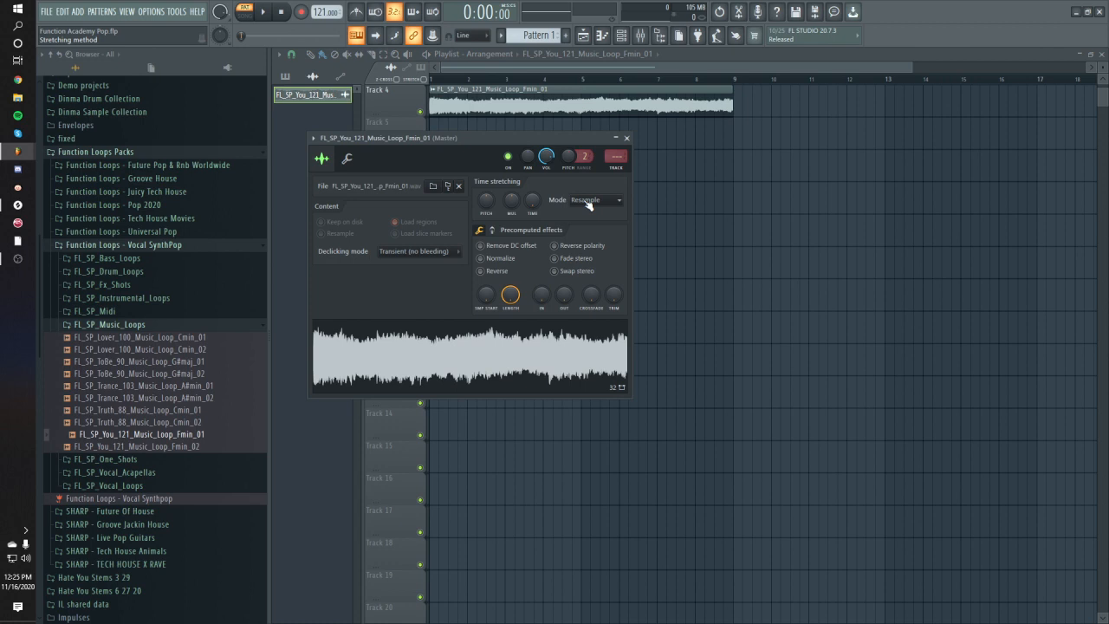
Try the Stretch time-stretching mode on the loop together with the project tempo control
{"action": "left_click", "coordinate": [588, 204]}
{"action": "left_click", "coordinate": [585, 240]}
{"action": "key", "text": "Escape"}
{"action": "mouse_move", "coordinate": [326, 11]}
{"action": "left_mouse_down"}
{"action": "mouse_move", "coordinate": [325, 1]}
{"action": "mouse_move", "coordinate": [326, 13]}
{"action": "left_mouse_up"}
{"action": "double_click", "coordinate": [493, 112]}
{"action": "key", "text": "Escape"}
{"action": "double_click", "coordinate": [493, 112]}
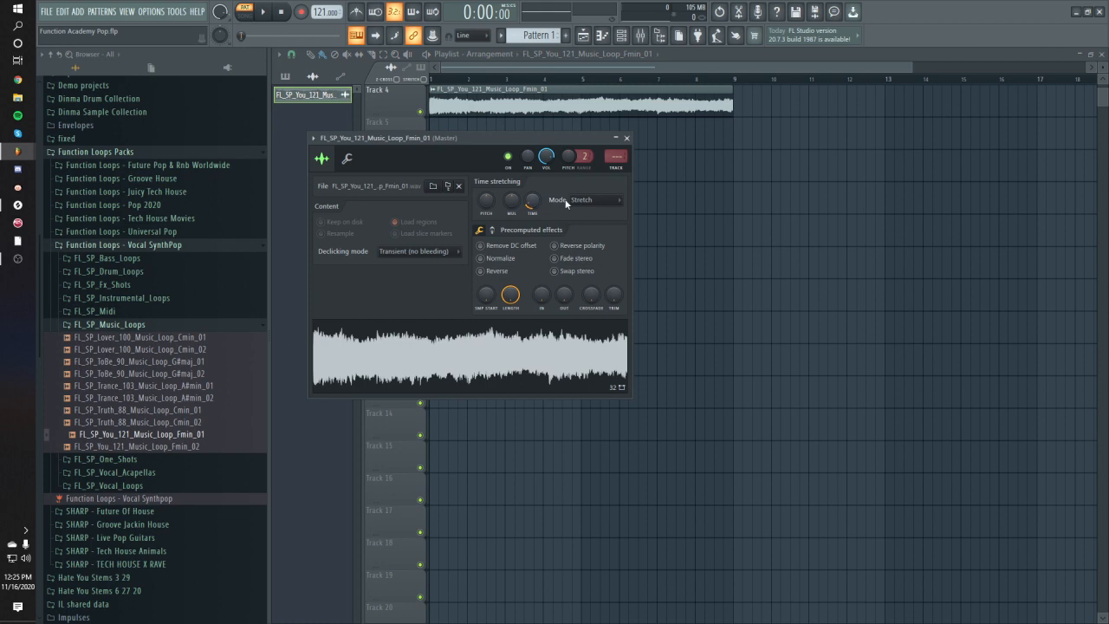
{"action": "left_click_drag", "start_coordinate": [325, 12], "coordinate": [325, 12]}
Set the loop's time-stretching mode to Stretch and close its channel settings
{"action": "left_click", "coordinate": [595, 200]}
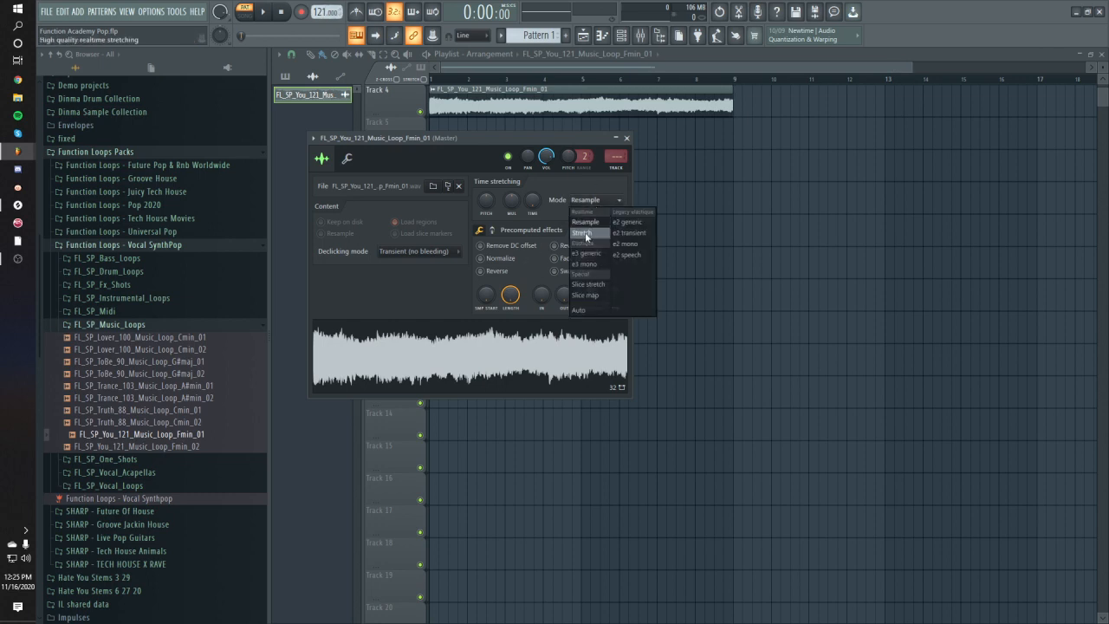
{"action": "left_click", "coordinate": [582, 232]}
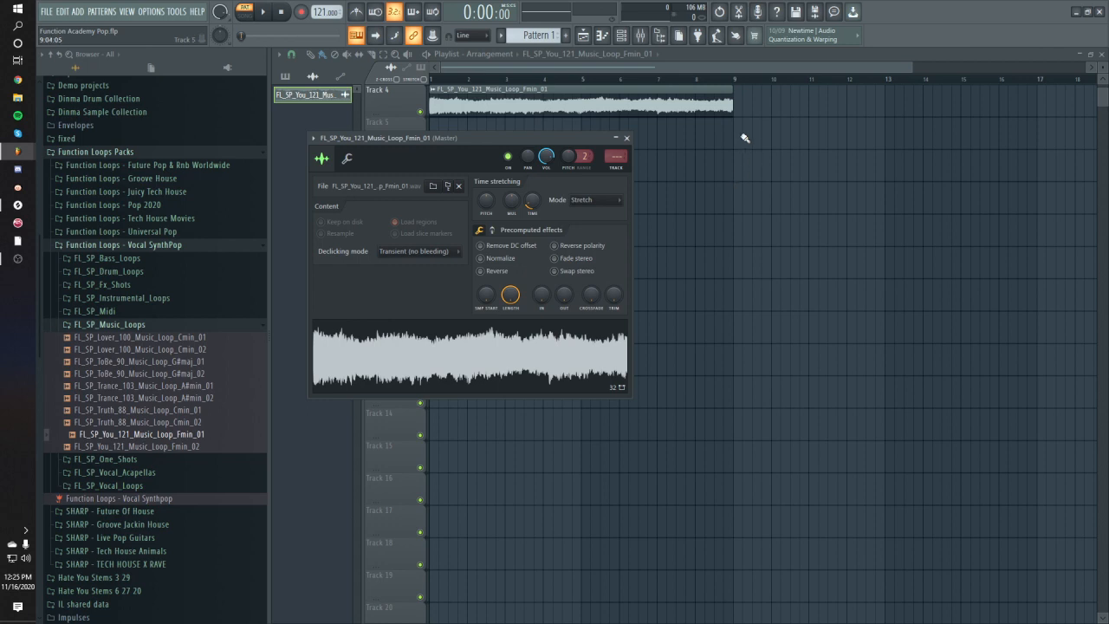
{"action": "left_click", "coordinate": [627, 137]}
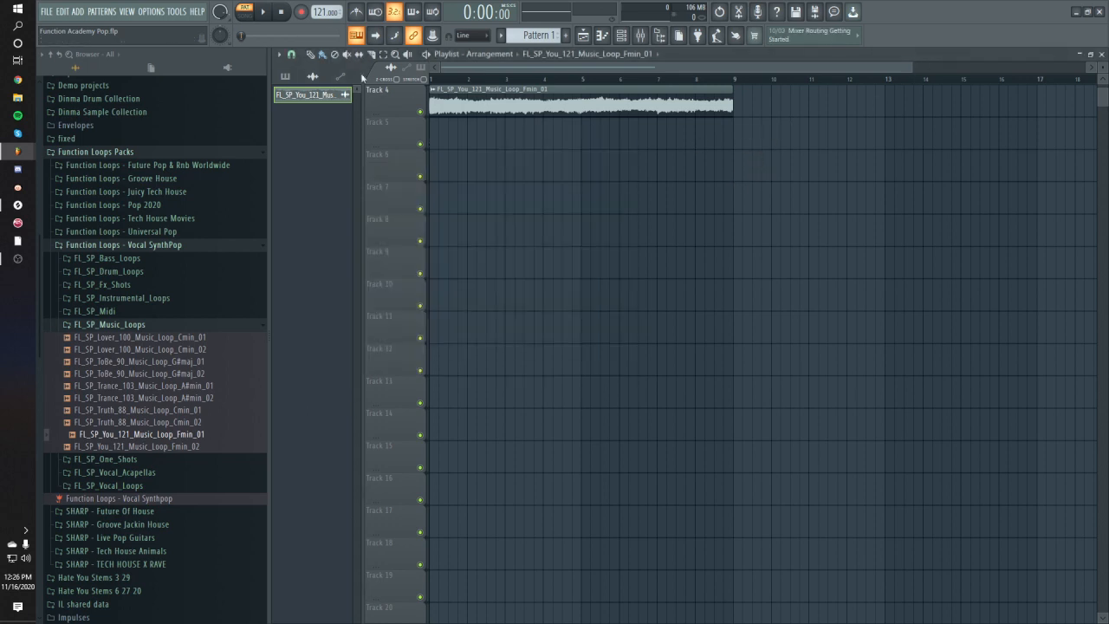
{"action": "double_click", "coordinate": [448, 91]}
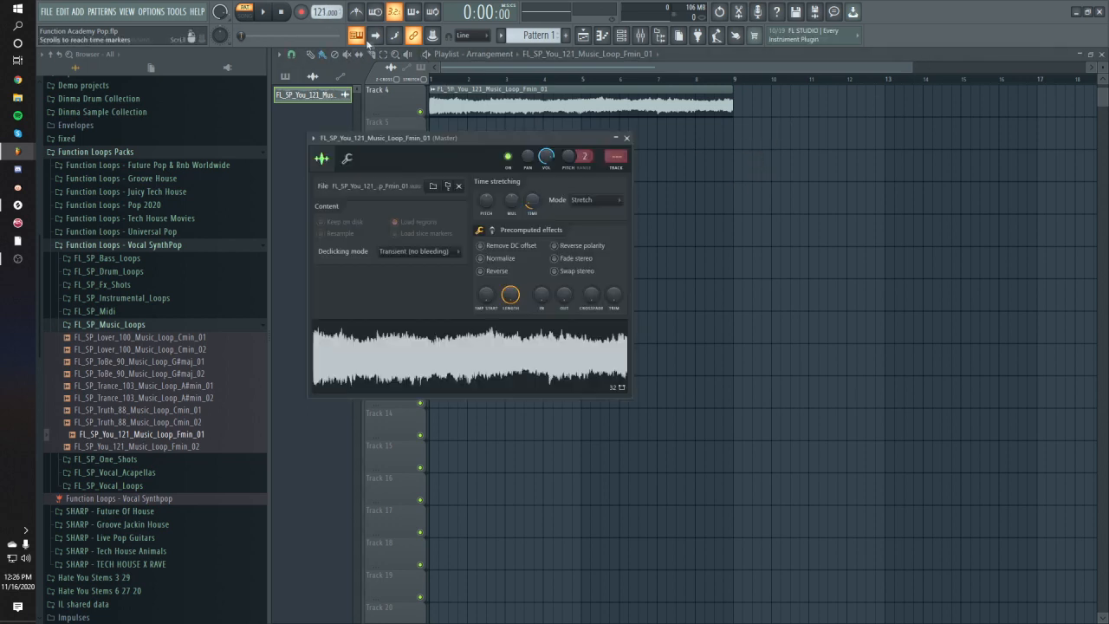
{"action": "left_click", "coordinate": [627, 138]}
Switch playback to song mode and play the placed loop from the start of the playlist
{"action": "key", "text": "space"}
{"action": "left_click", "coordinate": [490, 80]}
{"action": "key", "text": "space"}
{"action": "key", "text": "space"}
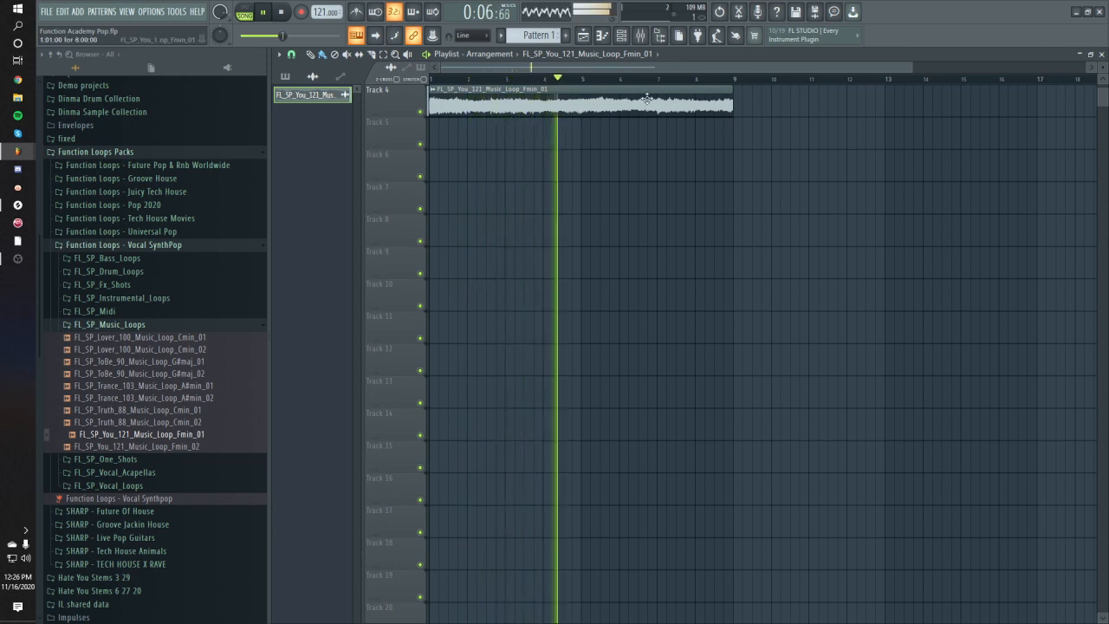
{"action": "key", "text": "space"}
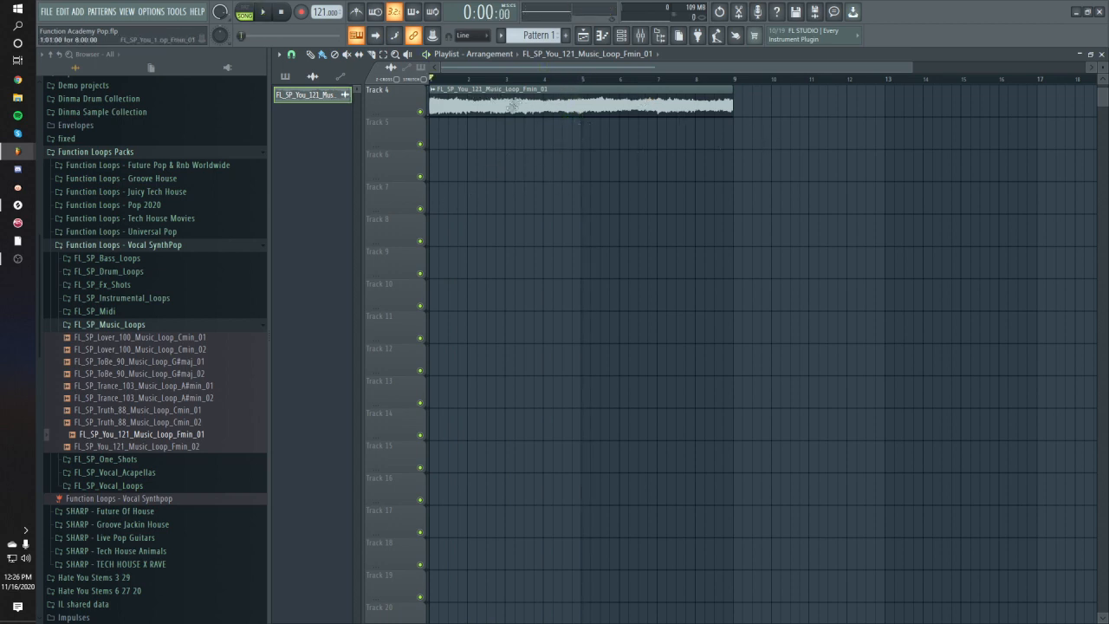
Set the project tempo to 140 BPM and play the loop at that speed
{"action": "left_click", "coordinate": [319, 12]}
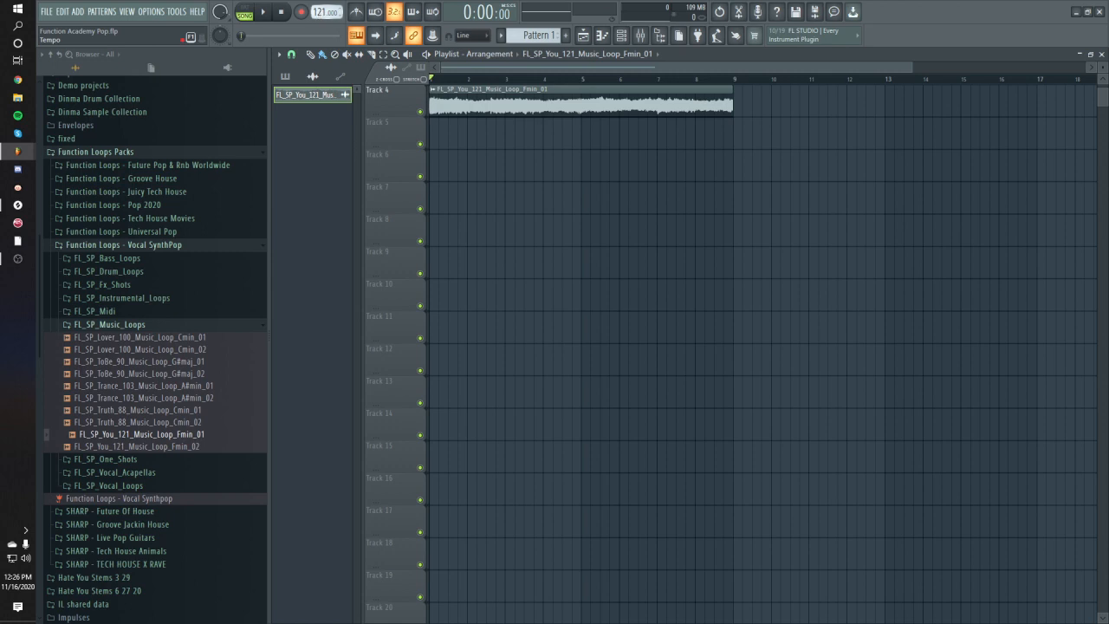
{"action": "left_click_drag", "start_coordinate": [320, 12], "coordinate": [320, 7]}
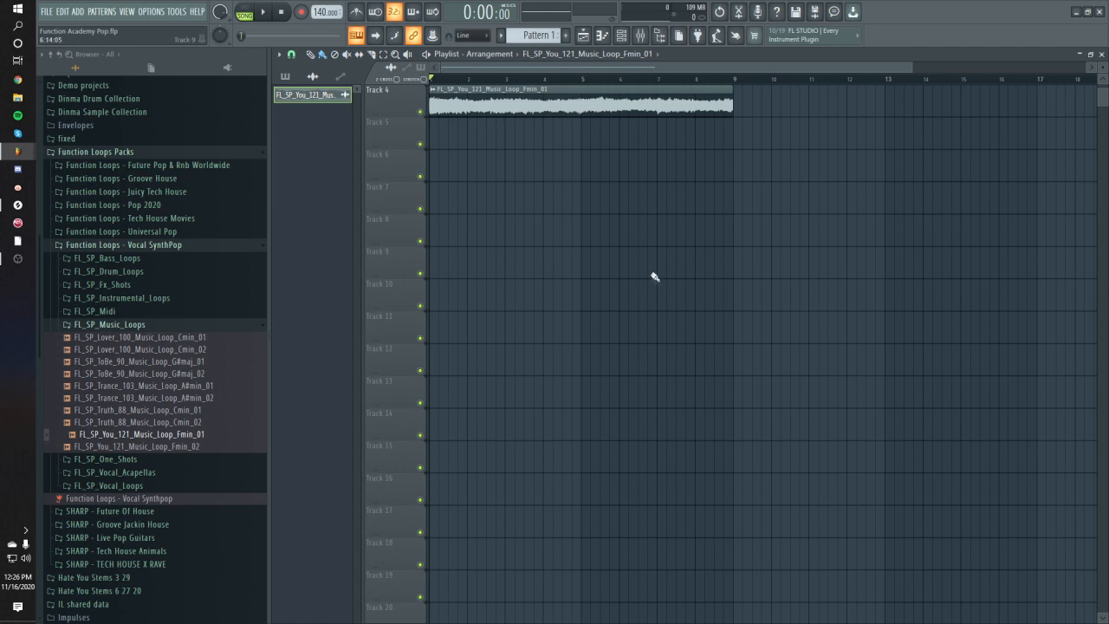
{"action": "key", "text": "space"}
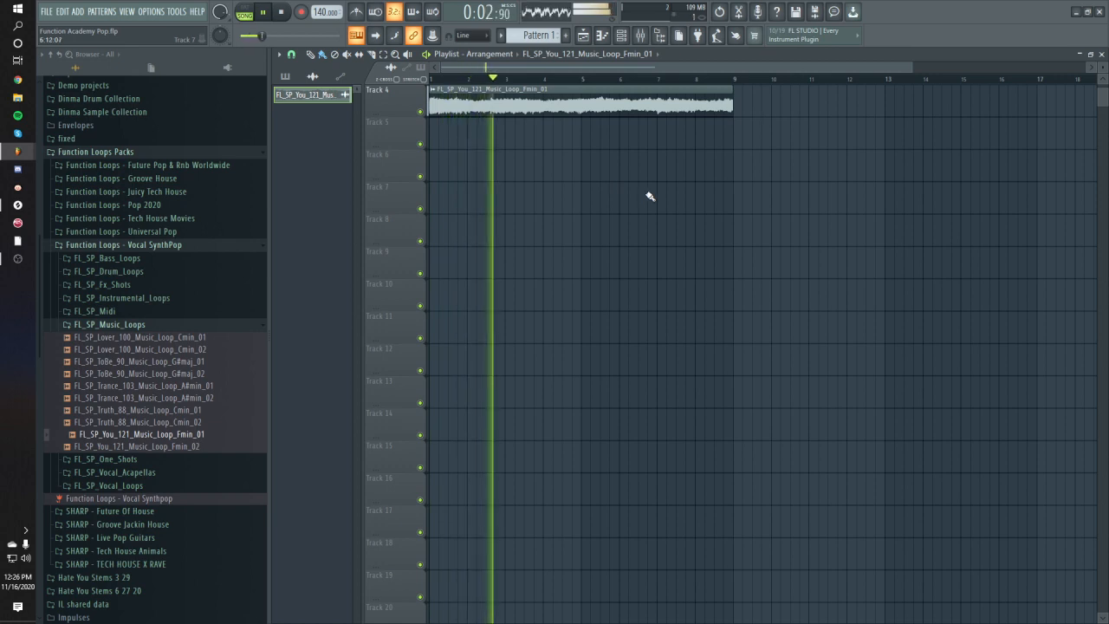
{"action": "key", "text": "space"}
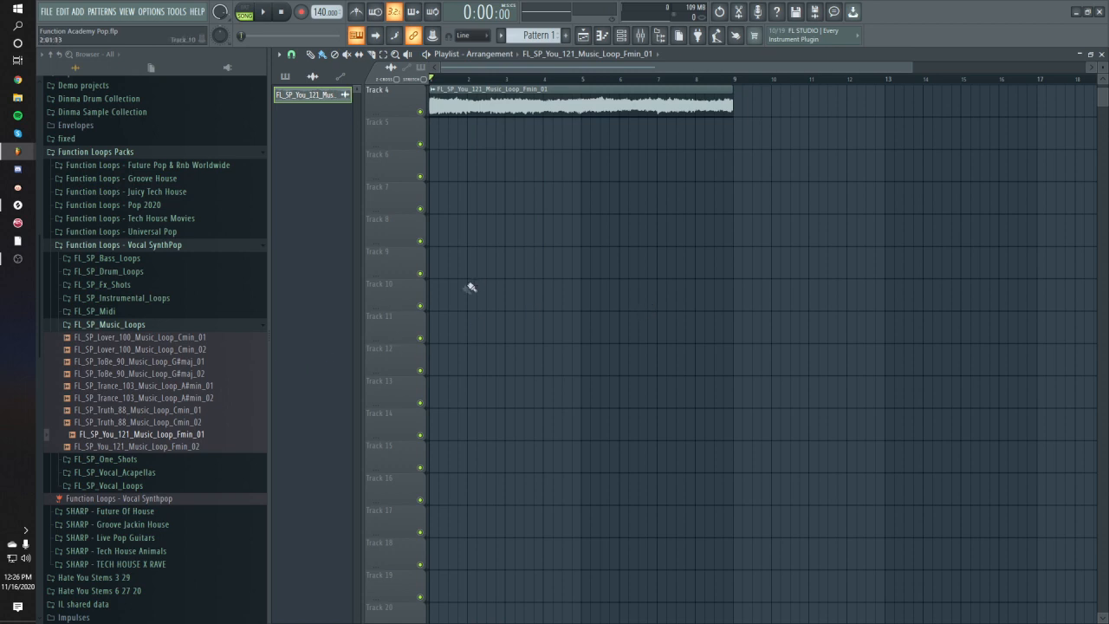
Move the first loop to Track 1, place FL_SP_You_121_Music_Loop_Fmin_02 directly after it at bar 9, and play them back
{"action": "scroll", "coordinate": [449, 282], "scroll_direction": "up", "scroll_amount": 1}
{"action": "left_click", "coordinate": [176, 447]}
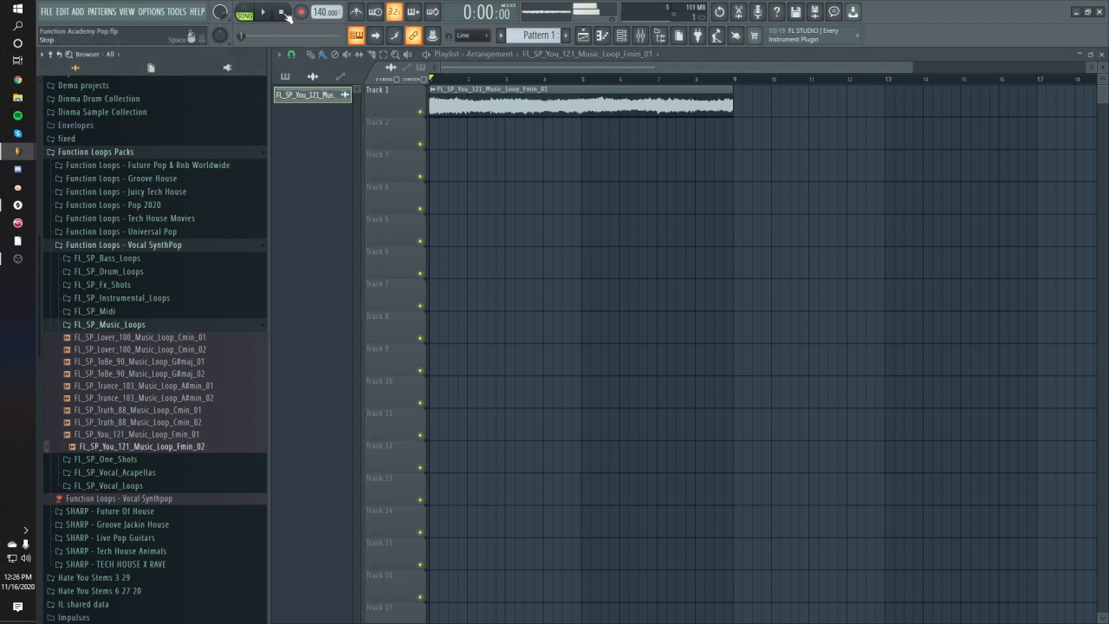
{"action": "left_click_drag", "start_coordinate": [193, 447], "coordinate": [763, 170]}
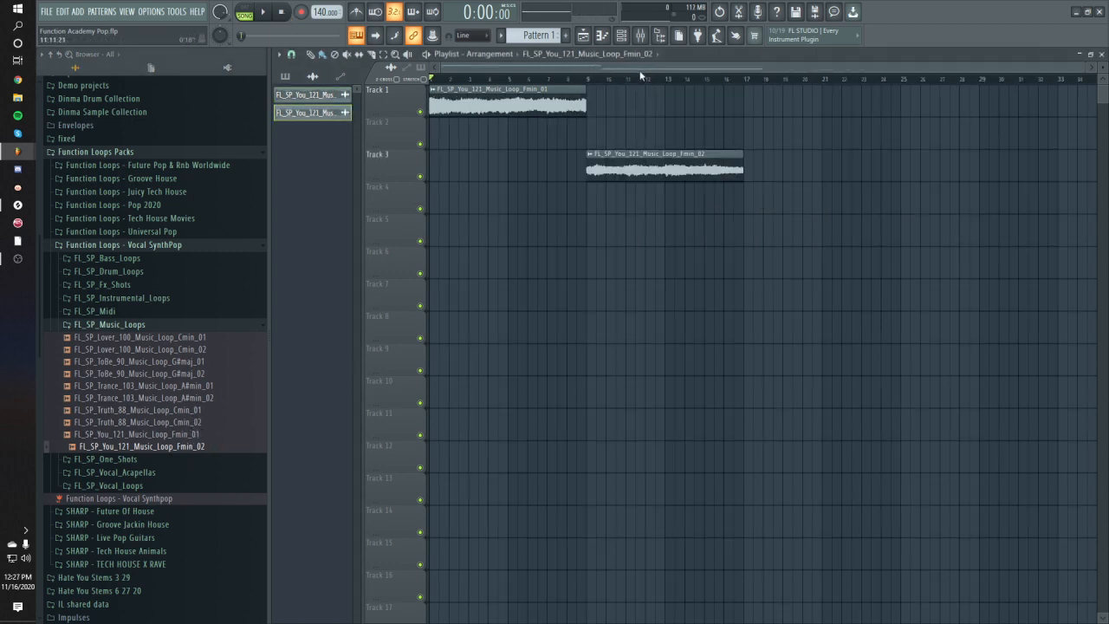
{"action": "left_click_drag", "start_coordinate": [644, 154], "coordinate": [645, 85]}
{"action": "key", "text": "space"}
{"action": "key", "text": "space"}
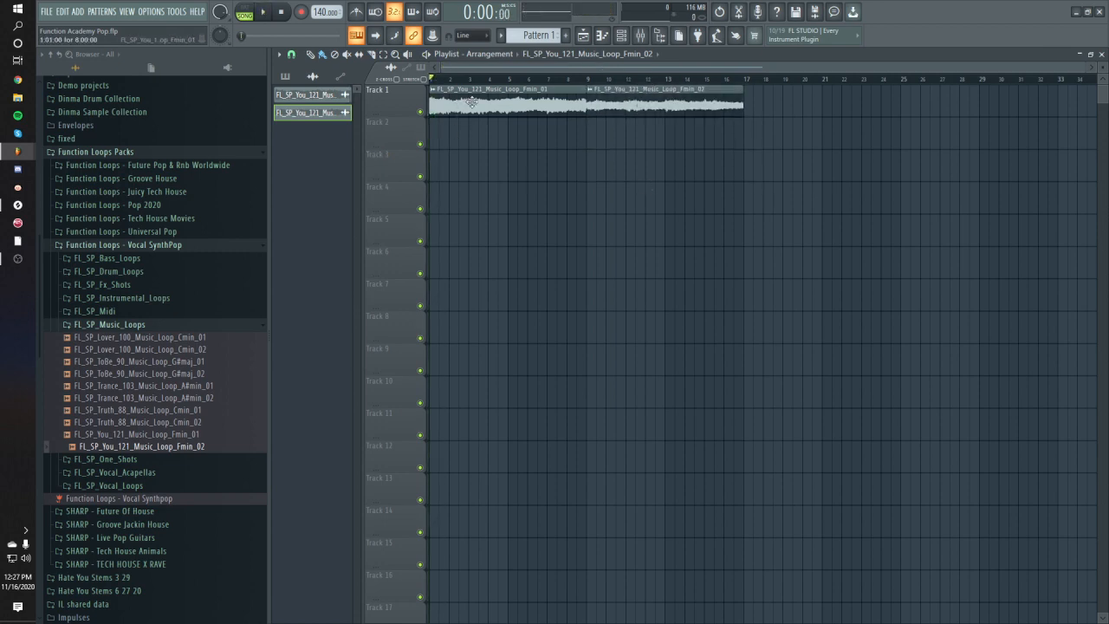
Lower the pitch shift of both music loops, with the Fmin_02 loop at -100 cents, and play the arrangement
{"action": "double_click", "coordinate": [471, 102]}
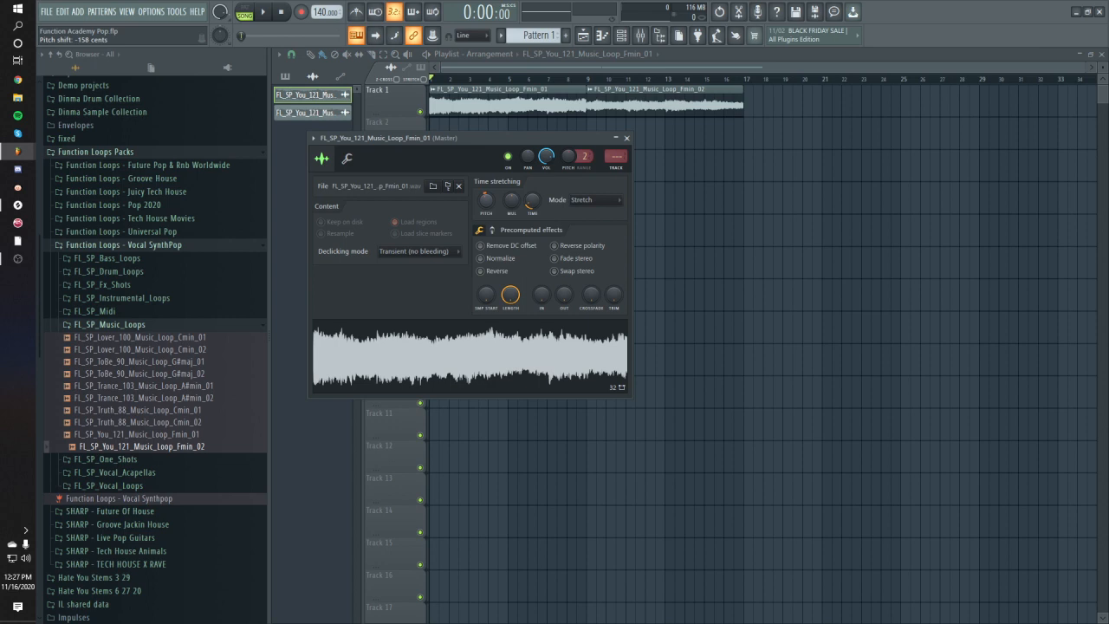
{"action": "double_click", "coordinate": [662, 114]}
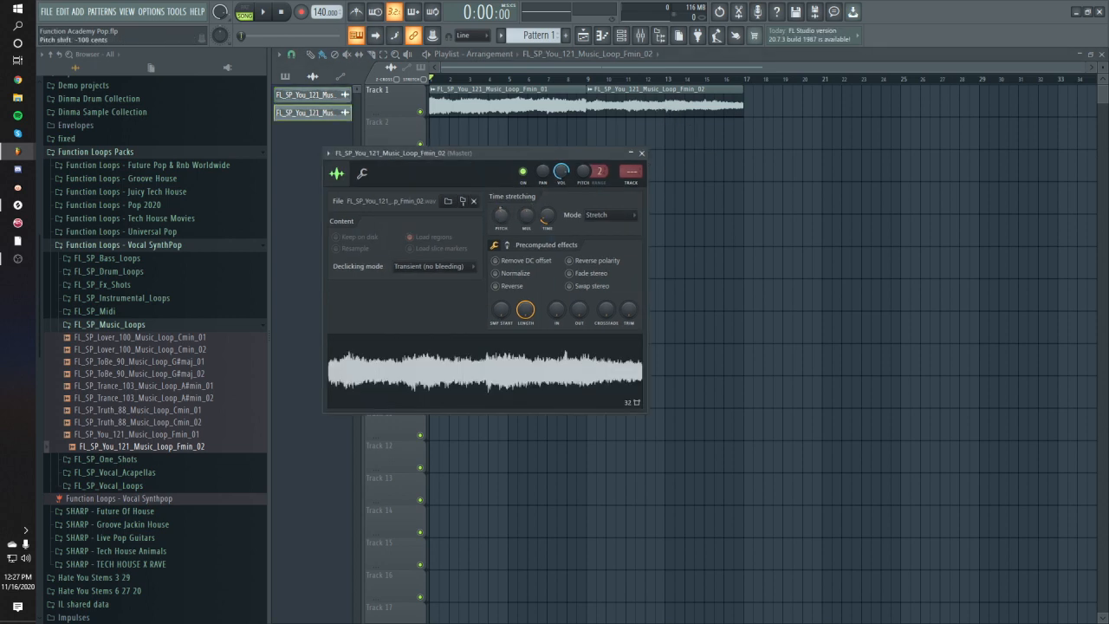
{"action": "left_click", "coordinate": [641, 152]}
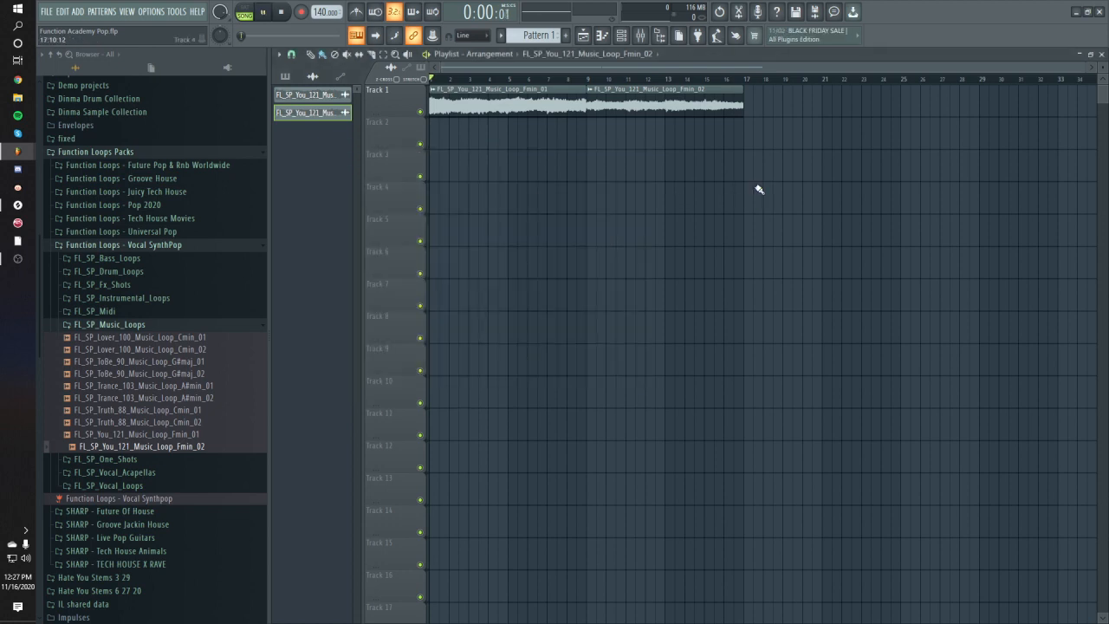
{"action": "key", "text": "space"}
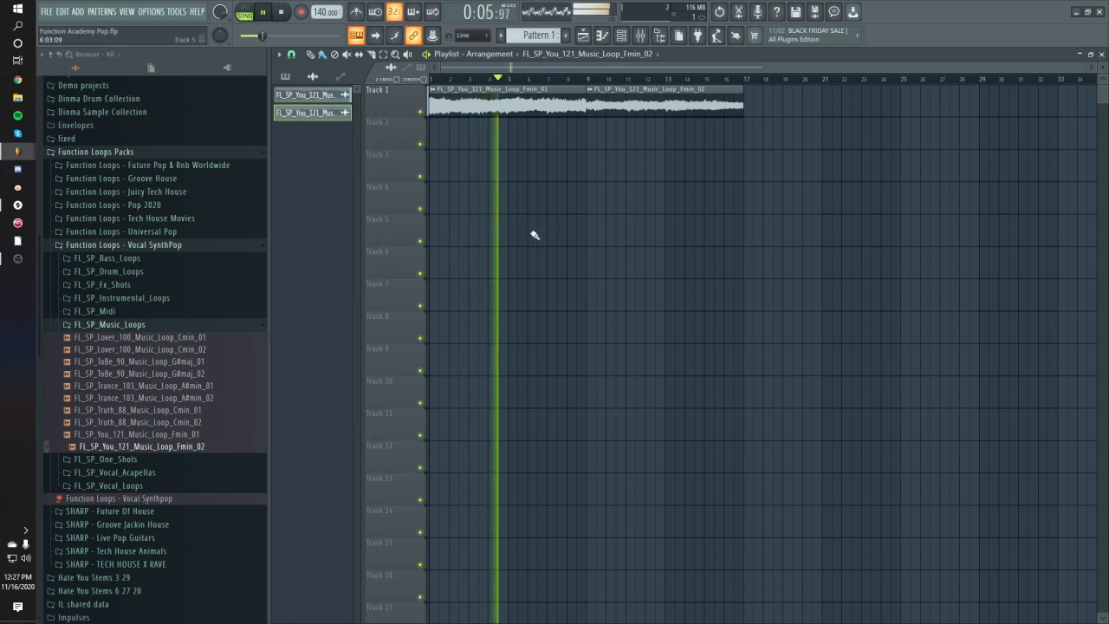
{"action": "key", "text": "space"}
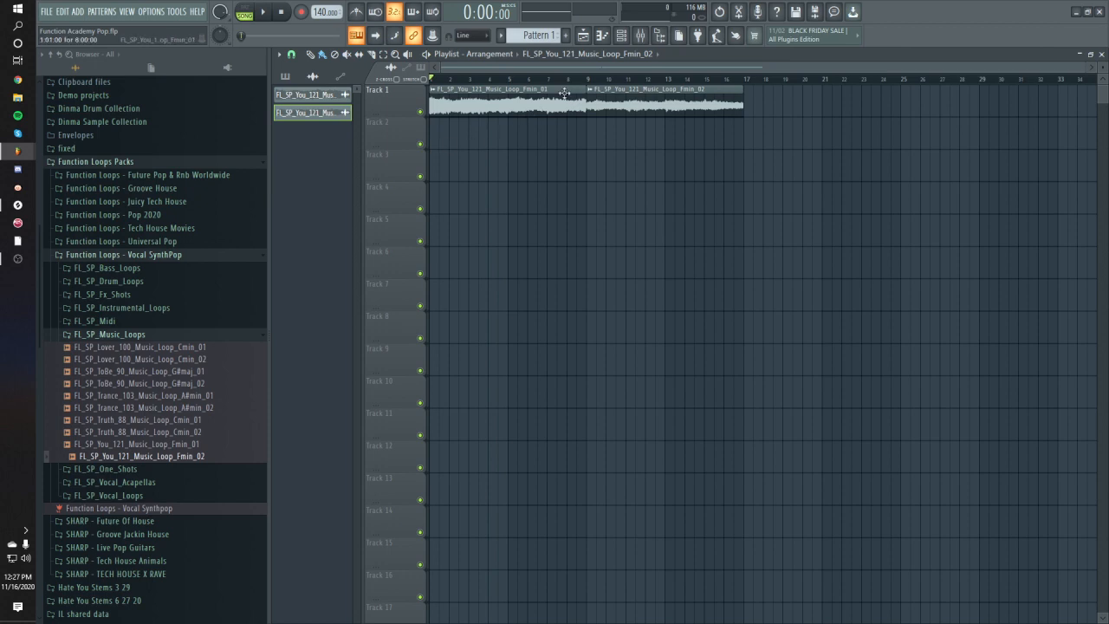
Route the Fmin_01 loop to mixer track 5 and the Fmin_02 loop to mixer track 6, then select track 5
{"action": "double_click", "coordinate": [542, 99]}
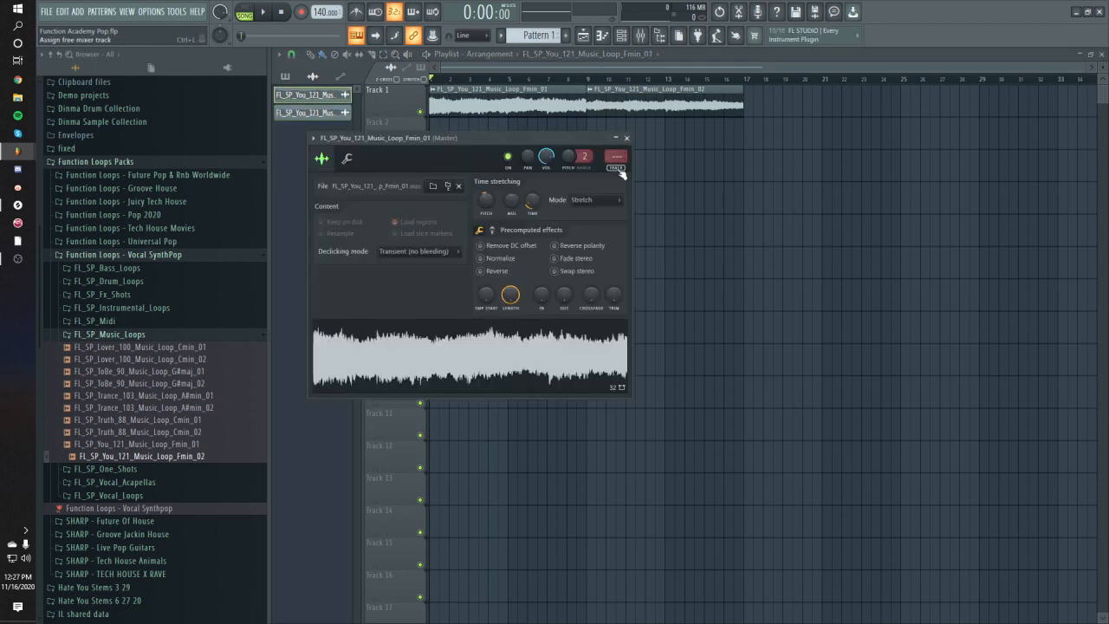
{"action": "left_click", "coordinate": [619, 169]}
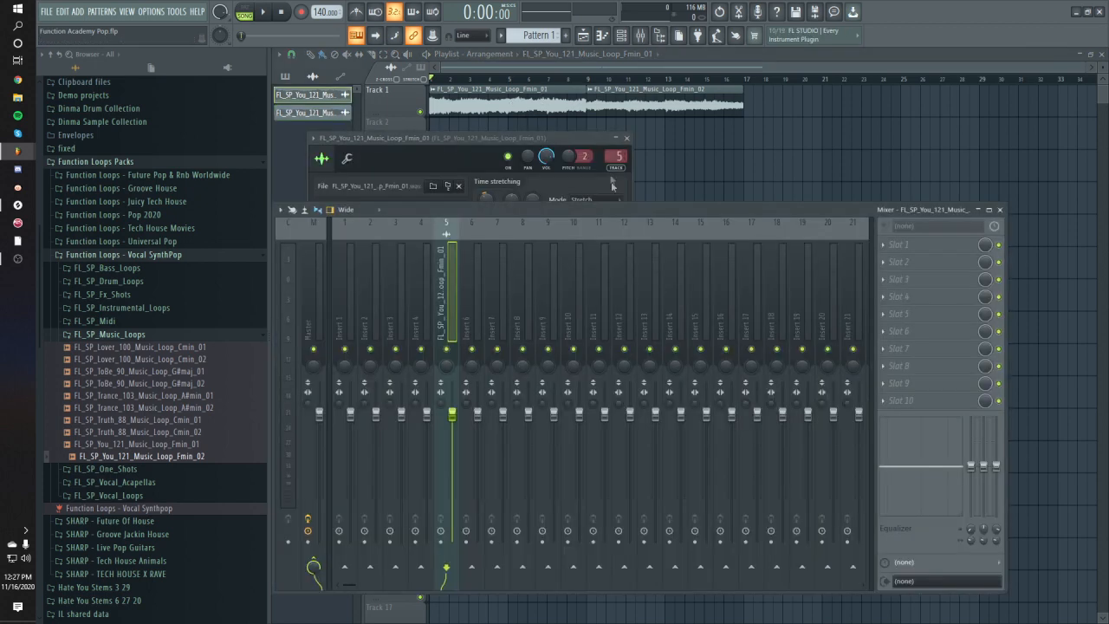
{"action": "double_click", "coordinate": [645, 105]}
{"action": "left_click", "coordinate": [629, 173]}
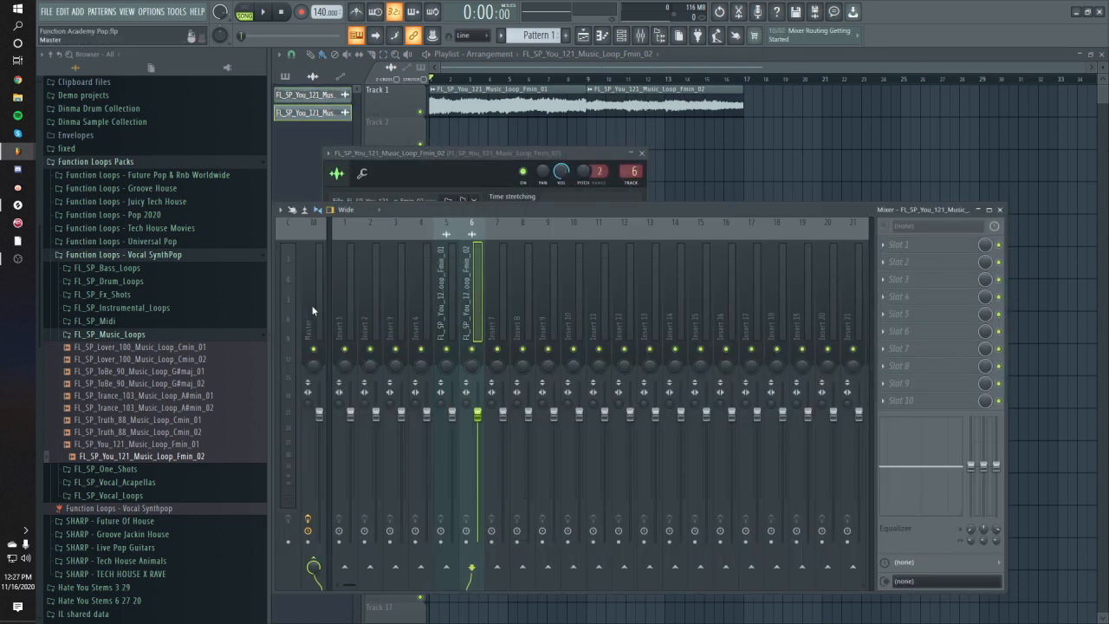
{"action": "left_click", "coordinate": [447, 290]}
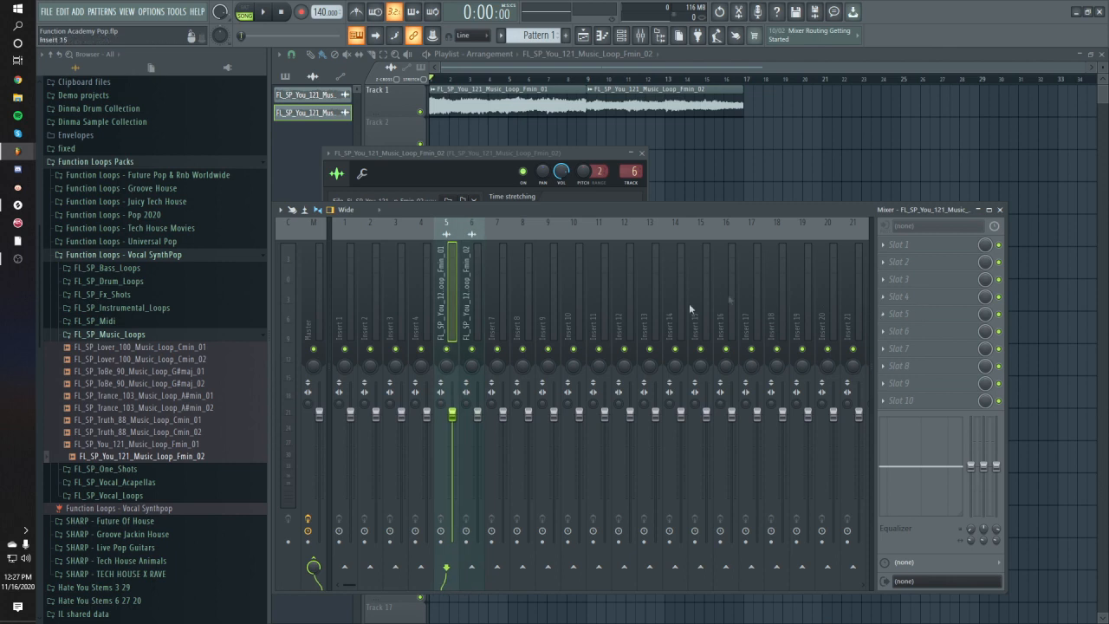
{"action": "left_click", "coordinate": [586, 80]}
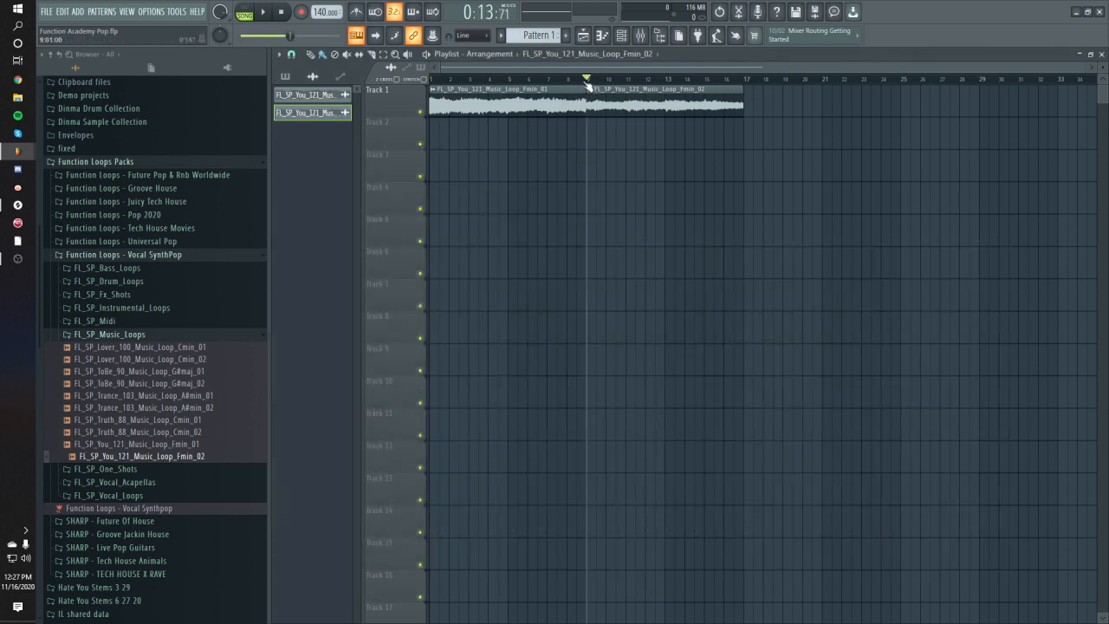
{"action": "left_click_drag", "start_coordinate": [588, 80], "coordinate": [430, 80]}
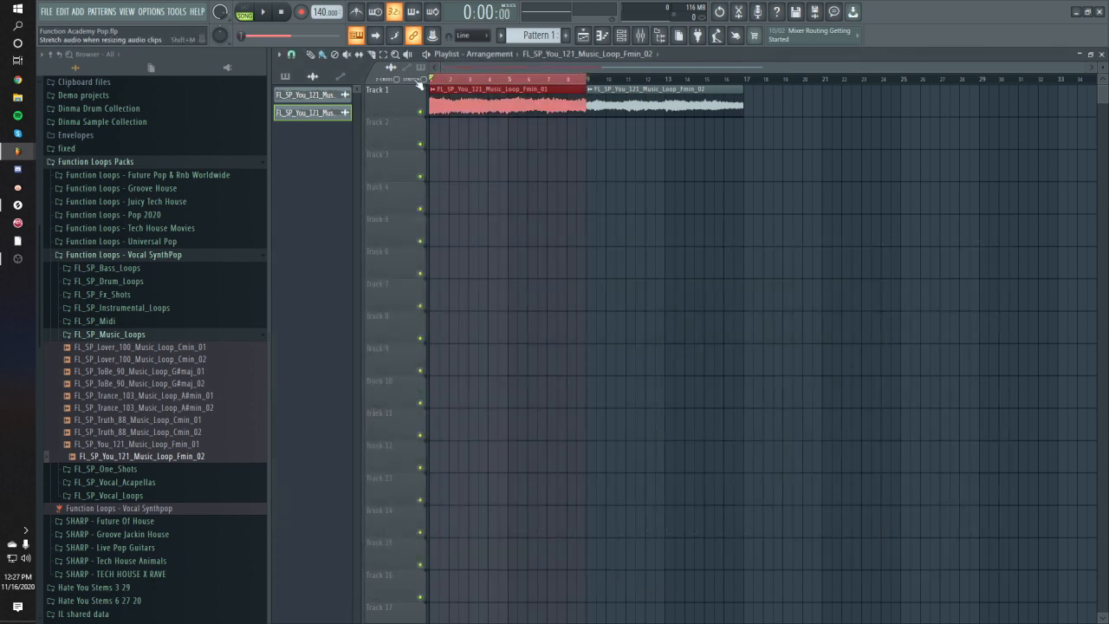
{"action": "key", "text": "ctrl+d"}
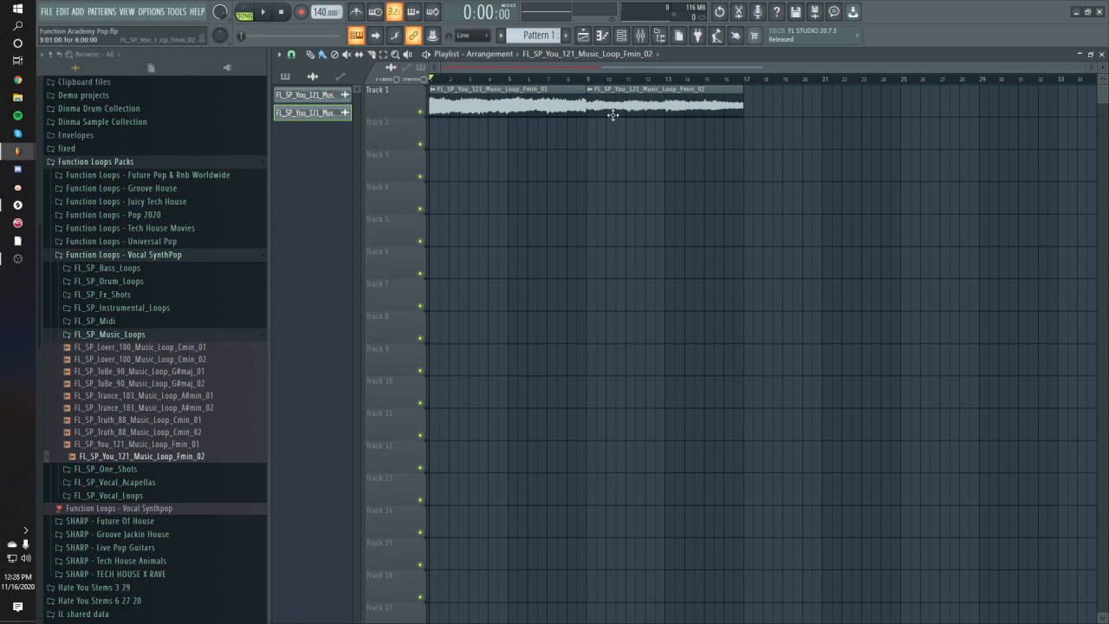
Delete the Fmin_02 loop clip from Track 1, leaving only the first loop in the playlist
{"action": "mouse_move", "coordinate": [613, 101]}
{"action": "left_mouse_down"}
{"action": "mouse_move", "coordinate": [739, 102]}
{"action": "mouse_move", "coordinate": [620, 104]}
{"action": "left_mouse_up"}
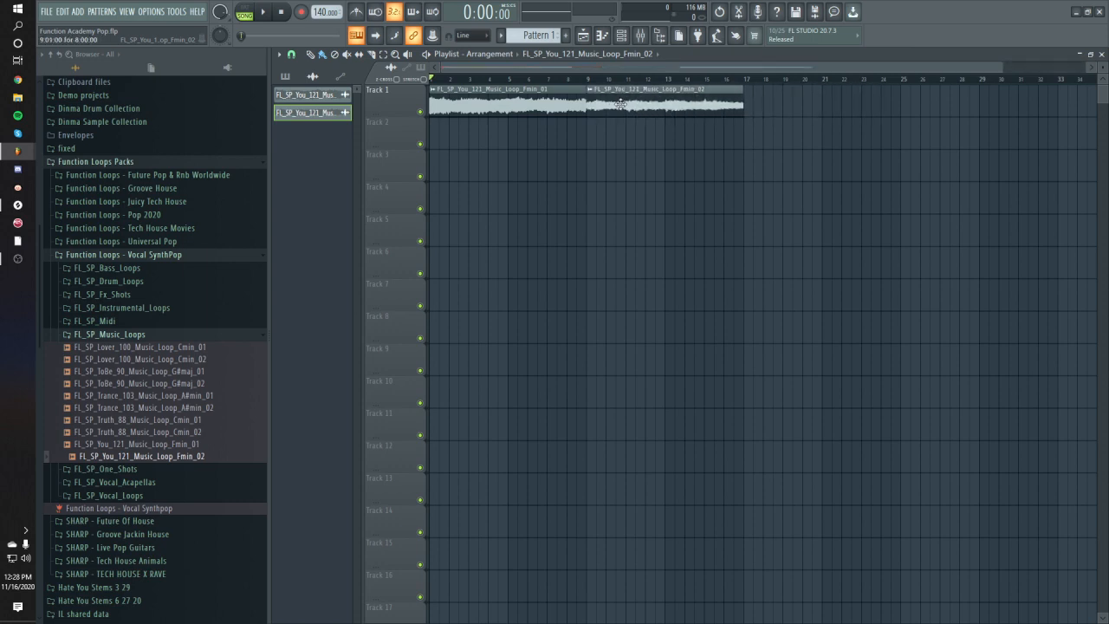
{"action": "right_click", "coordinate": [622, 103]}
{"action": "left_click_drag", "start_coordinate": [1082, 70], "coordinate": [836, 89]}
{"action": "scroll", "coordinate": [762, 148], "scroll_direction": "down", "scroll_amount": 2}
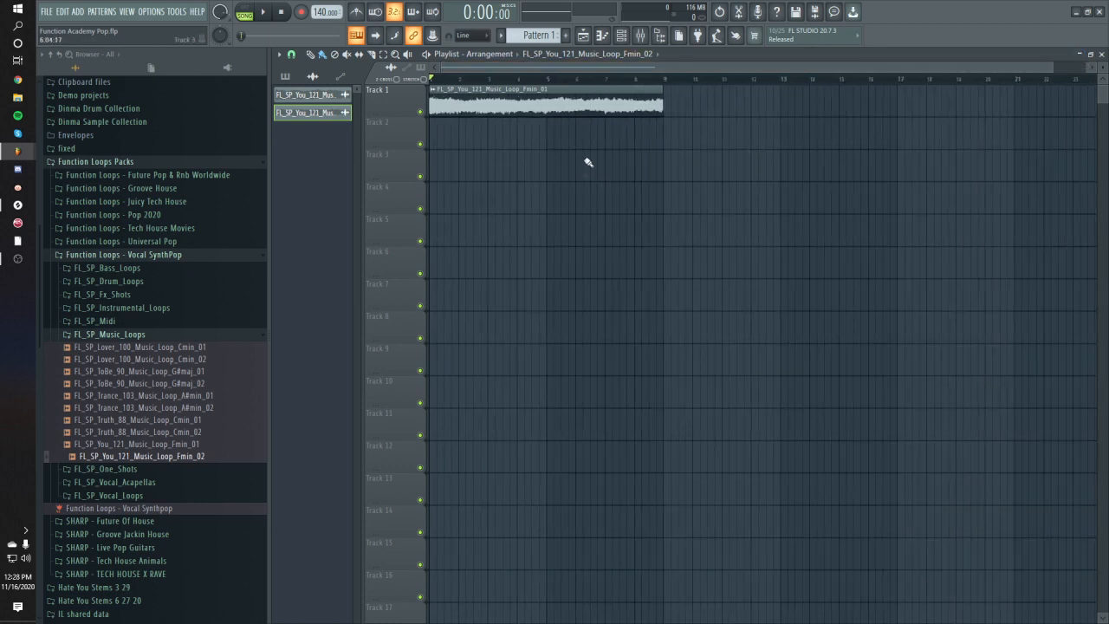
Open the Fmin_01 loop's channel settings and mixer track 5, and load Fruity parametric EQ 2 into the first effect slot
{"action": "double_click", "coordinate": [570, 106]}
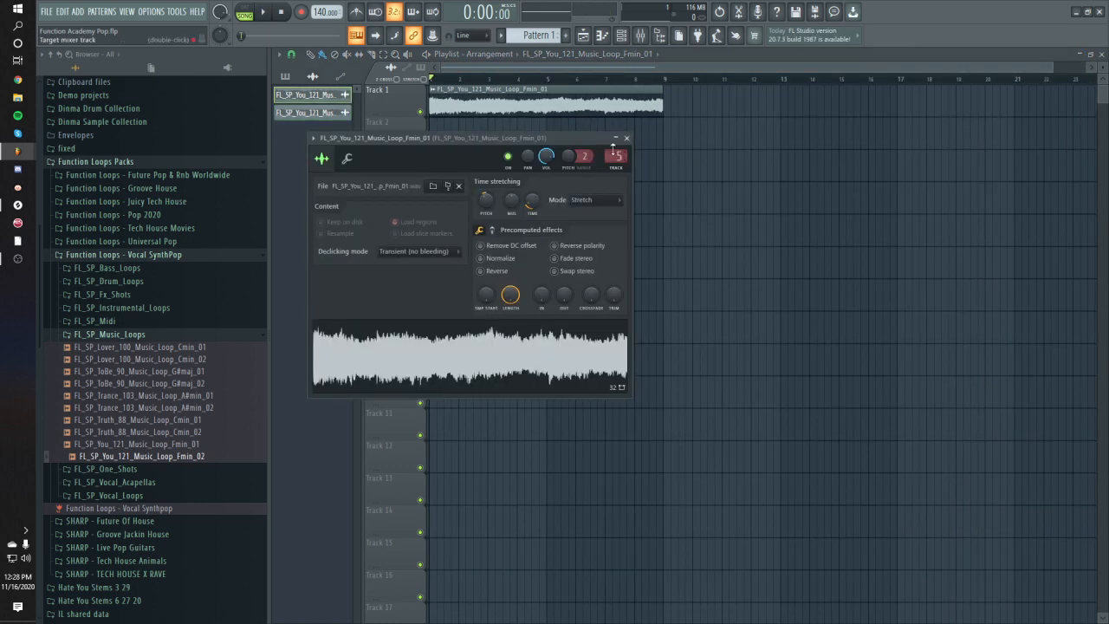
{"action": "double_click", "coordinate": [617, 154]}
{"action": "left_click", "coordinate": [901, 260]}
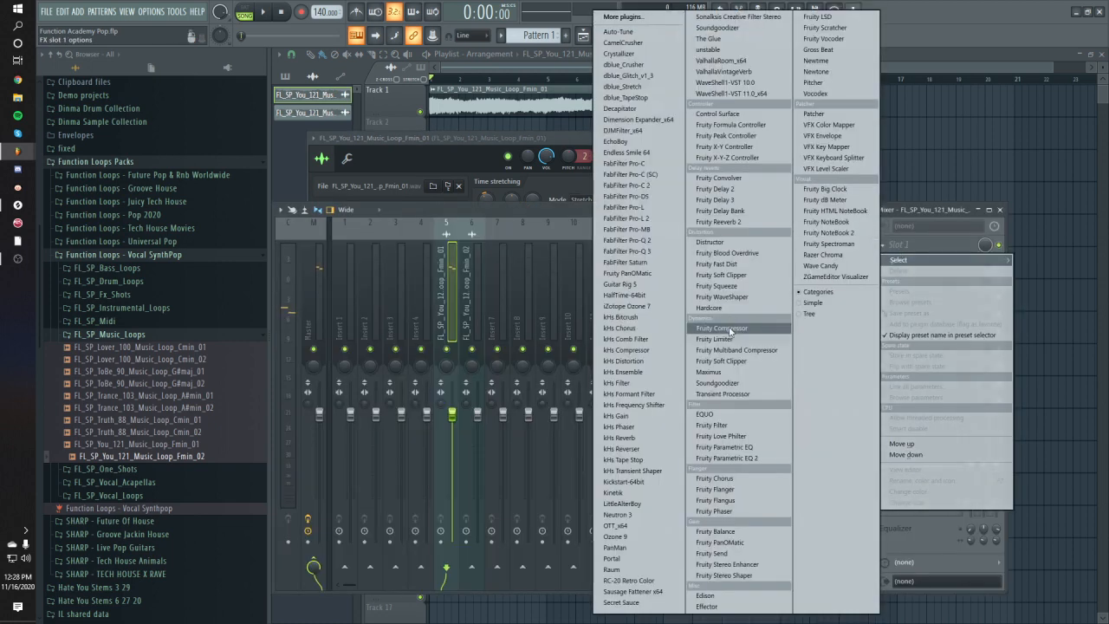
{"action": "left_click", "coordinate": [753, 455]}
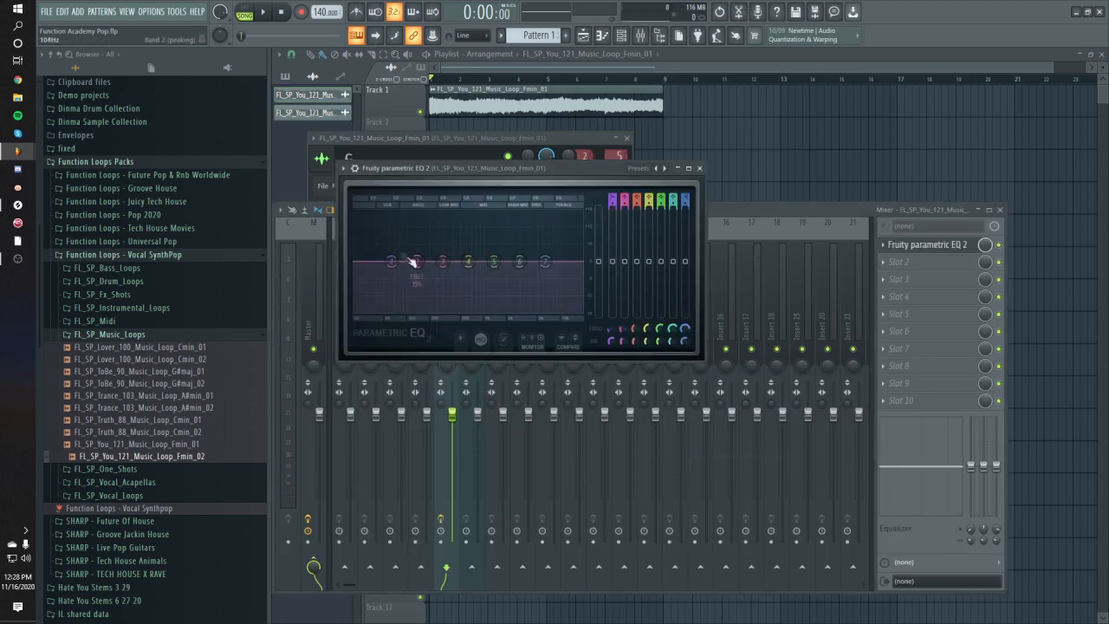
Cut the loop's low end with EQ band 1 as a high pass at about 147 Hz, and play the loop
{"action": "left_click_drag", "start_coordinate": [613, 198], "coordinate": [613, 212]}
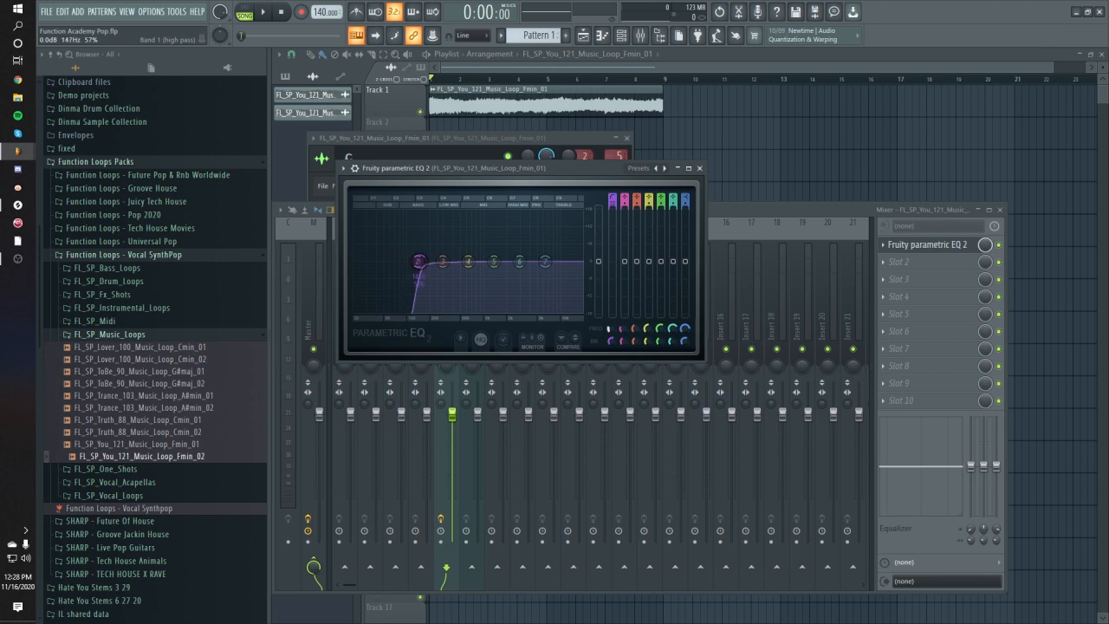
{"action": "key", "text": "space"}
{"action": "mouse_move", "coordinate": [418, 276]}
{"action": "left_mouse_down"}
{"action": "mouse_move", "coordinate": [409, 275]}
{"action": "mouse_move", "coordinate": [419, 260]}
{"action": "left_mouse_up"}
Gently boost the highs with EQ bands 5, 6 and 7, moving band 5 lower in frequency, while playing the loop
{"action": "left_click_drag", "start_coordinate": [544, 261], "coordinate": [543, 256]}
{"action": "key", "text": "space"}
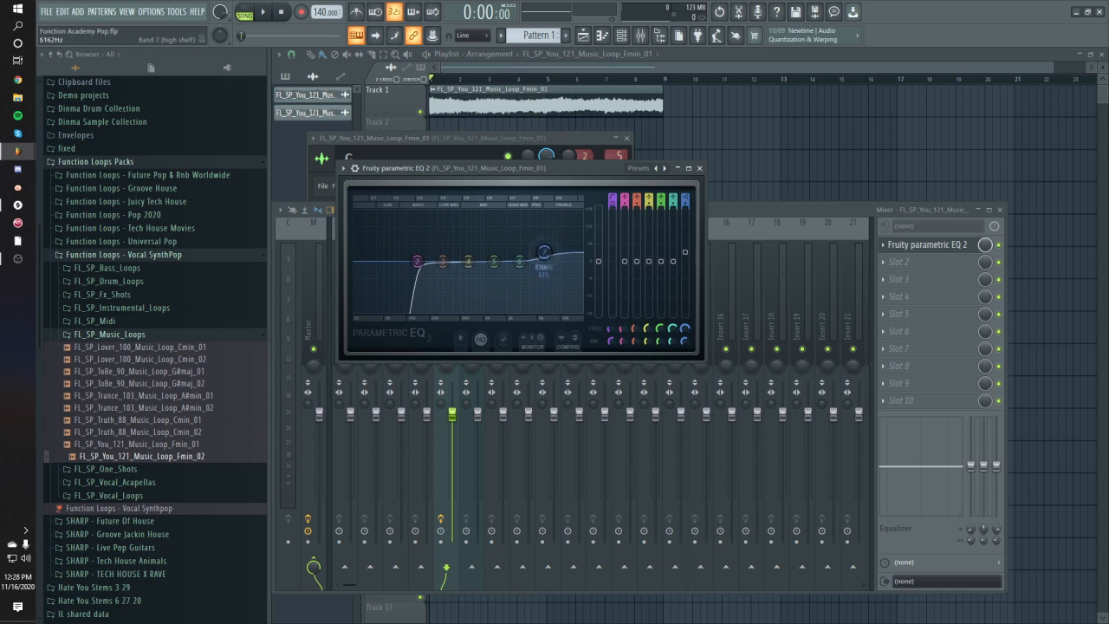
{"action": "key", "text": "space"}
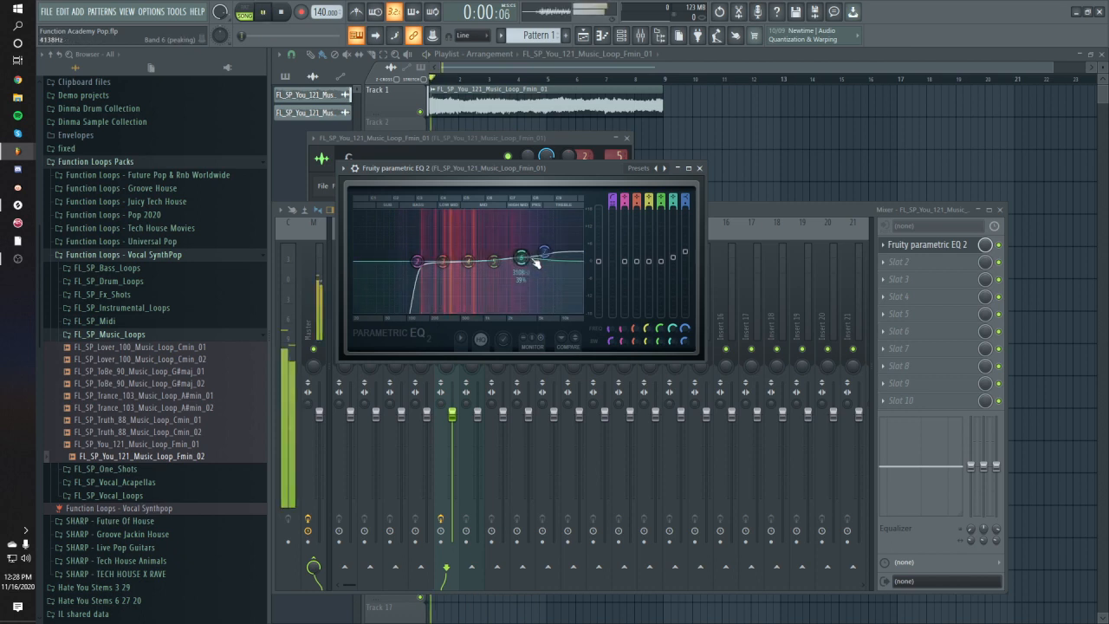
{"action": "mouse_move", "coordinate": [493, 261]}
{"action": "left_mouse_down"}
{"action": "mouse_move", "coordinate": [488, 249]}
{"action": "mouse_move", "coordinate": [479, 258]}
{"action": "left_mouse_up"}
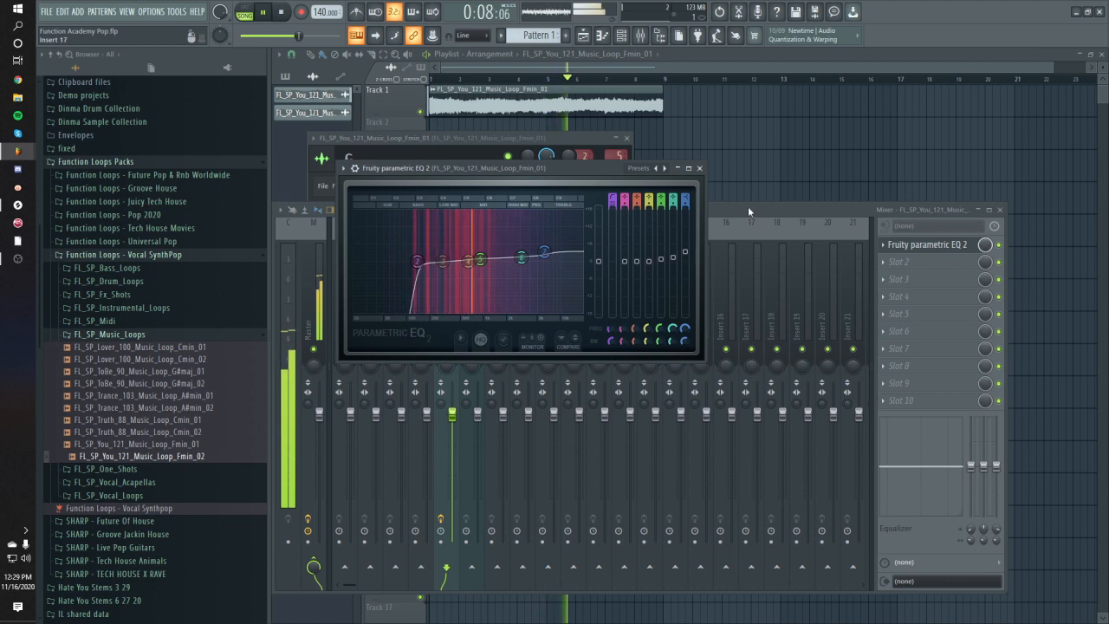
{"action": "key", "text": "space"}
Load Dimension Expander_x64 into the second slot of mixer track 5, set Dry/Wet to about 62, lower Size, and play the loop
{"action": "left_click", "coordinate": [898, 261]}
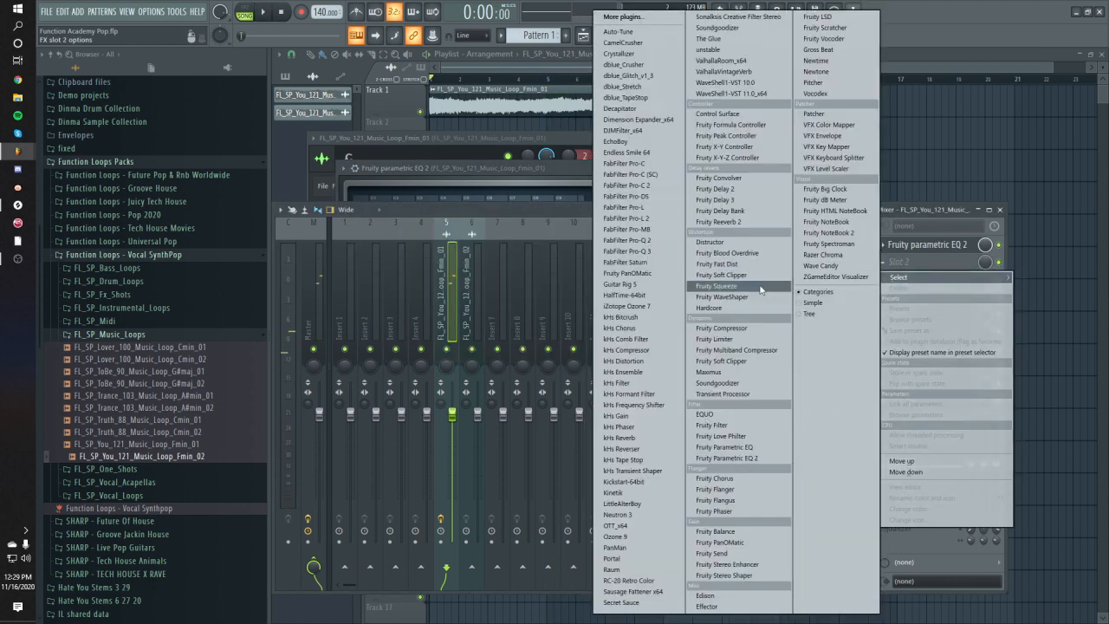
{"action": "left_click", "coordinate": [658, 119]}
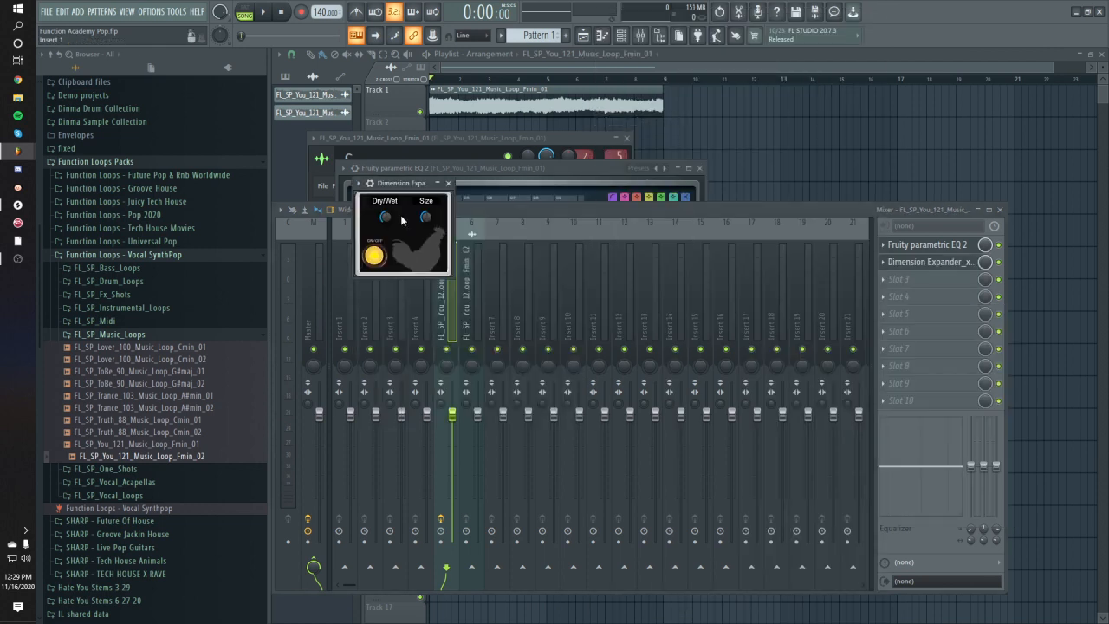
{"action": "left_click_drag", "start_coordinate": [411, 182], "coordinate": [485, 178]}
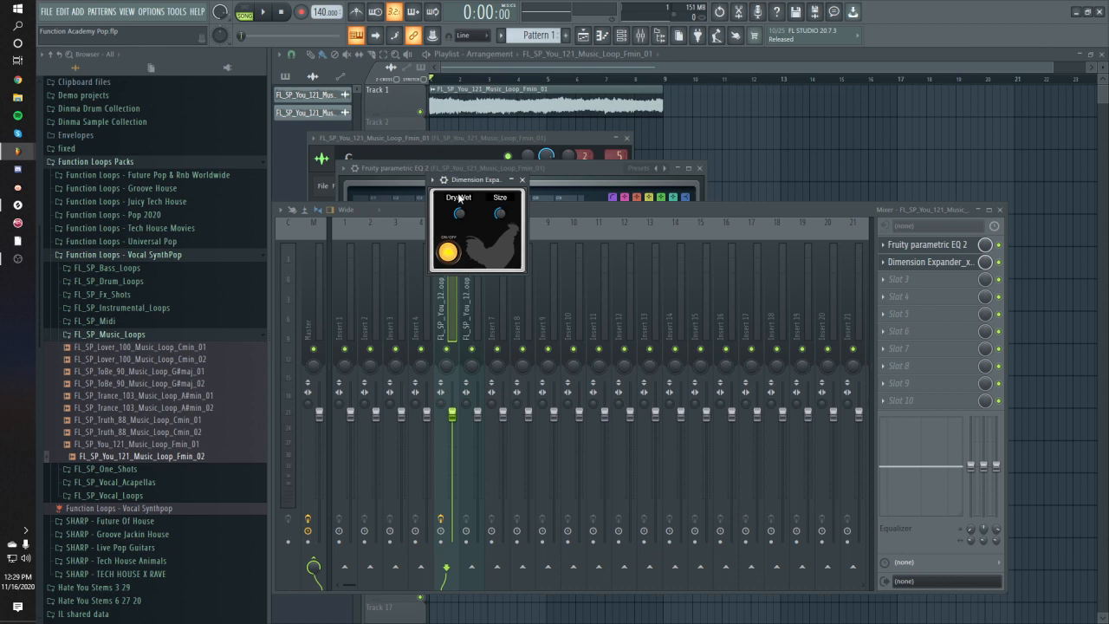
{"action": "left_click_drag", "start_coordinate": [475, 183], "coordinate": [555, 175]}
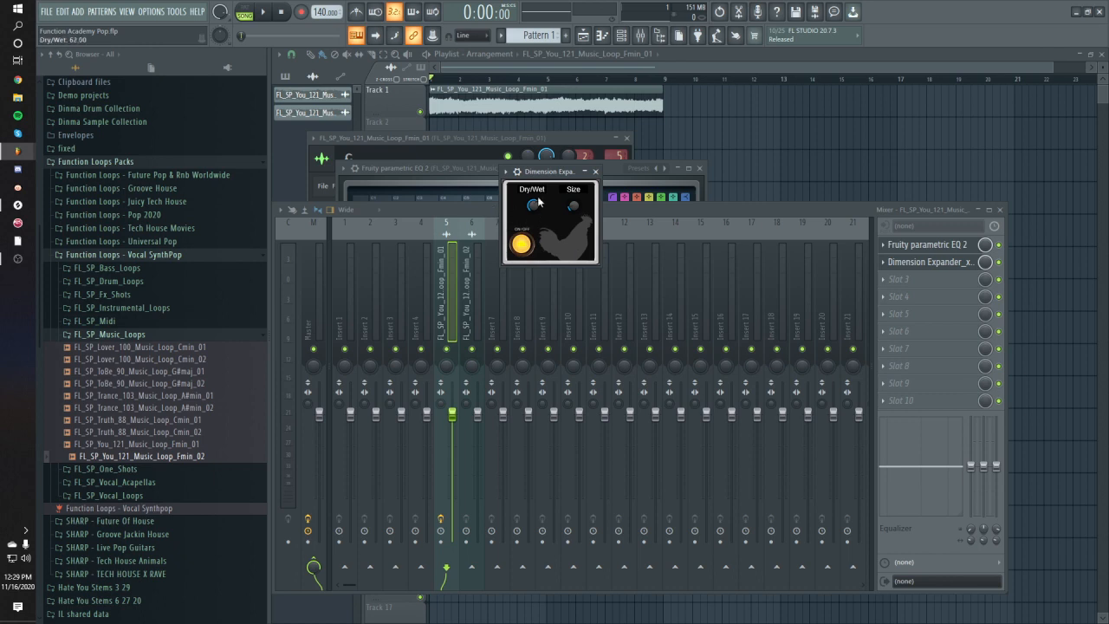
{"action": "left_click_drag", "start_coordinate": [550, 184], "coordinate": [561, 186]}
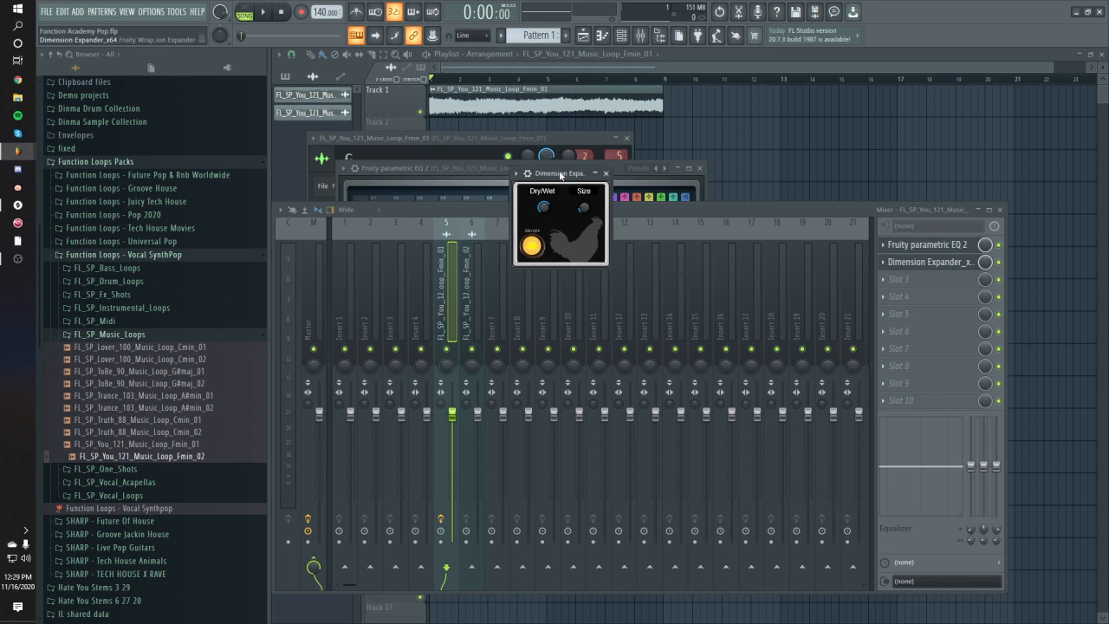
{"action": "key", "text": "space"}
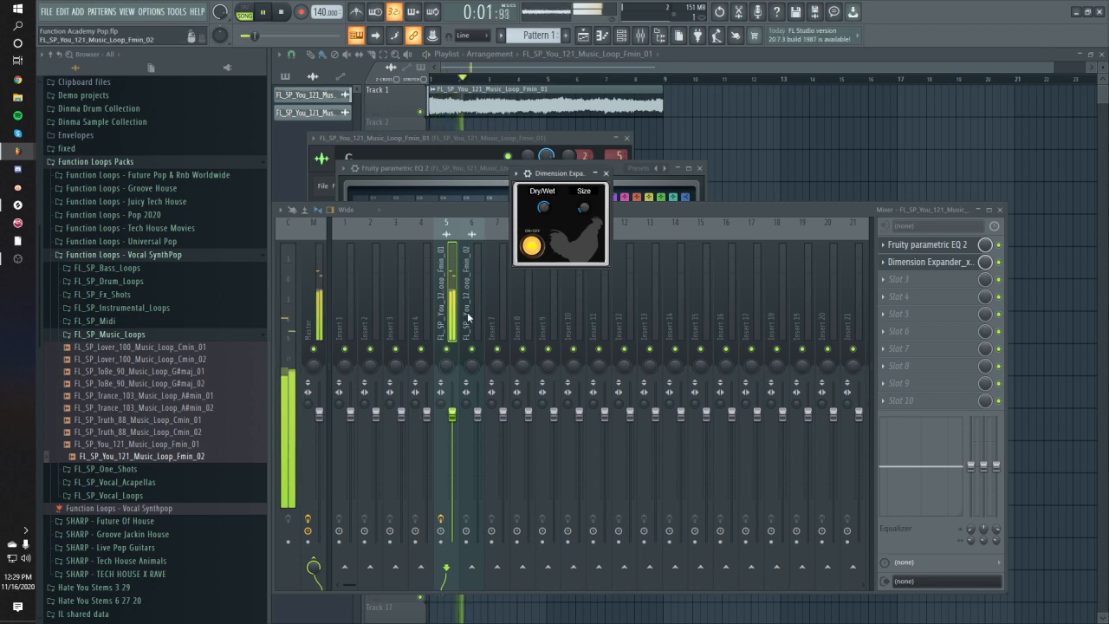
{"action": "key", "text": "space"}
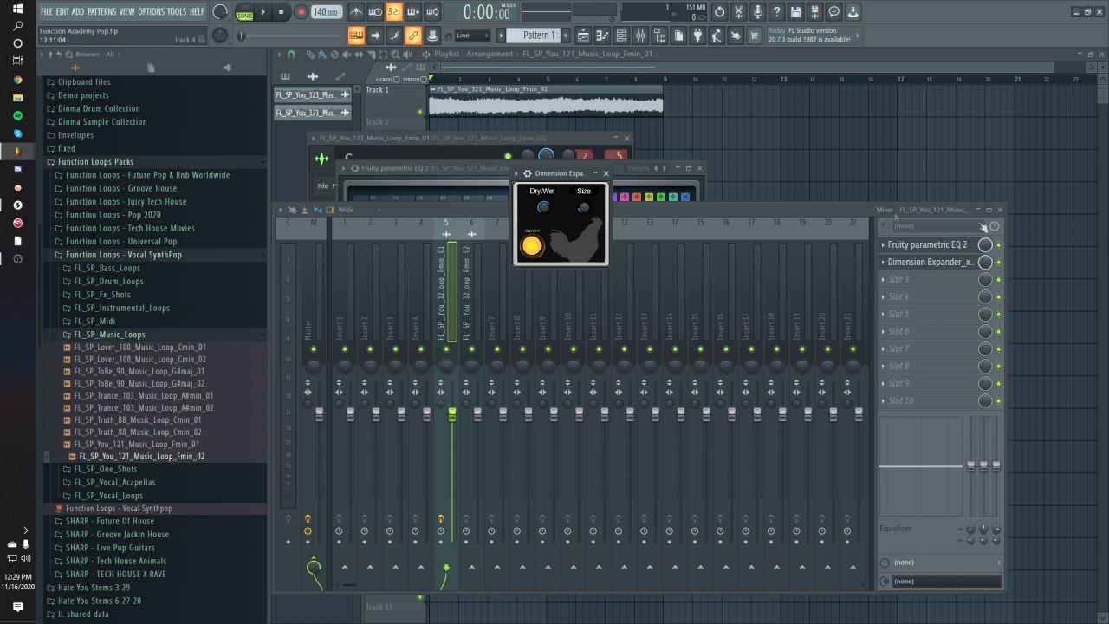
Compare the loop's sound with Dimension Expander bypassed and enabled during playback
{"action": "left_click", "coordinate": [999, 262]}
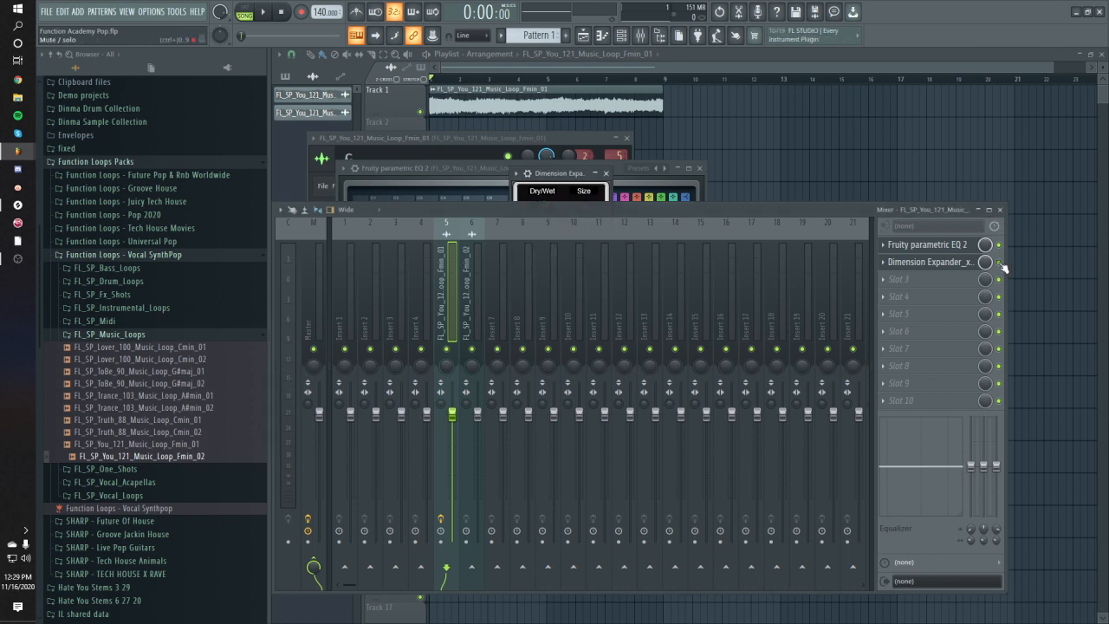
{"action": "key", "text": "space"}
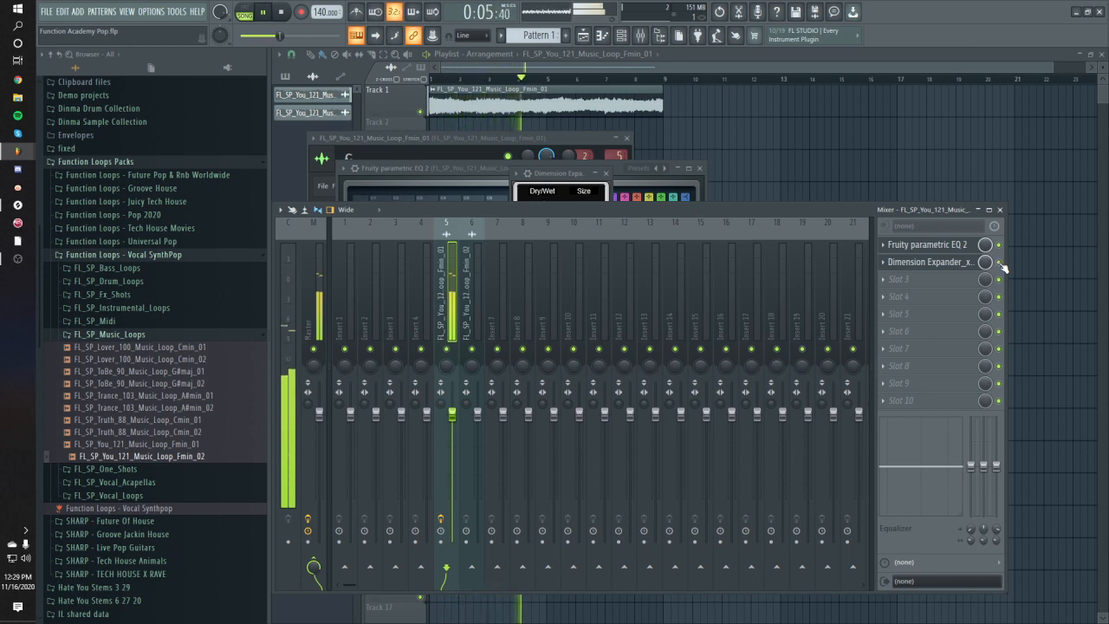
{"action": "key", "text": "space"}
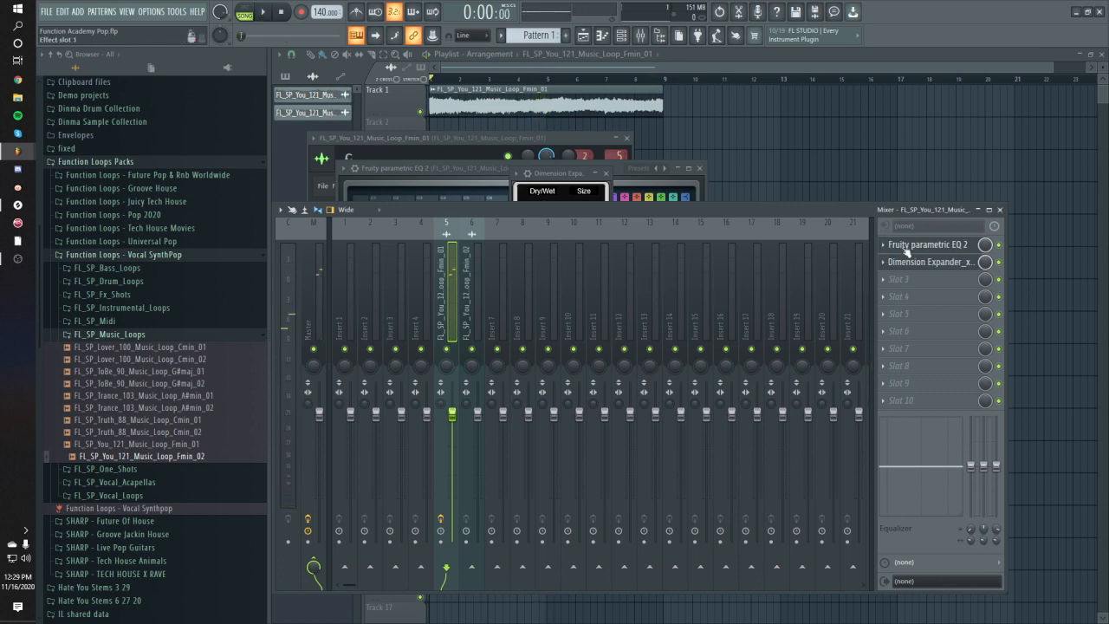
Load kHs Reverb into the third slot of mixer track 5 and play the loop through it
{"action": "left_click", "coordinate": [900, 286]}
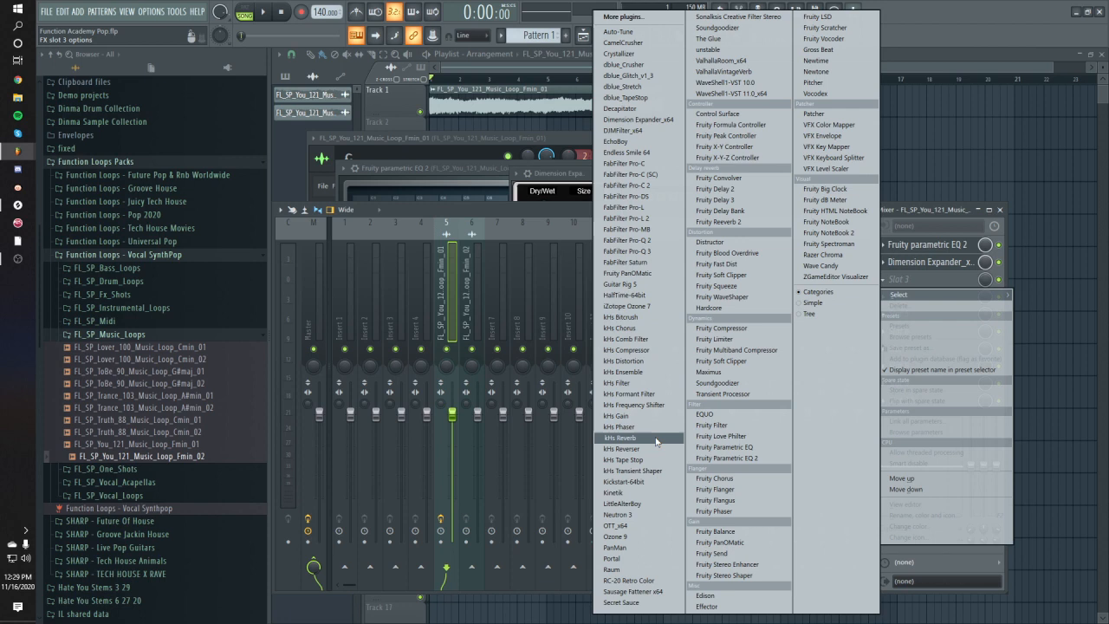
{"action": "left_click", "coordinate": [656, 439]}
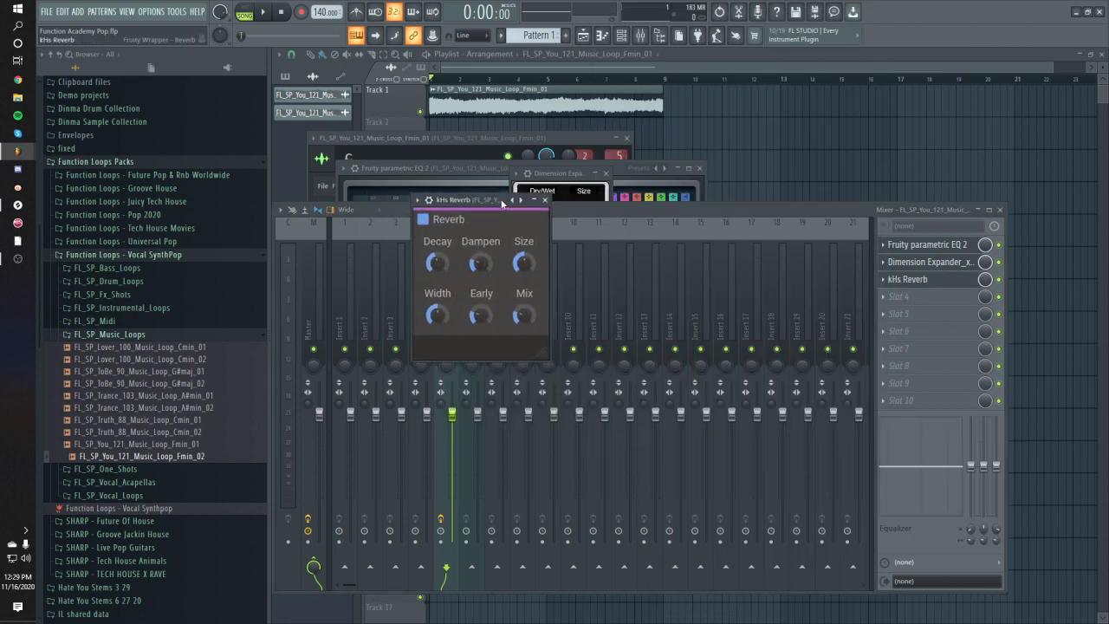
{"action": "key", "text": "space"}
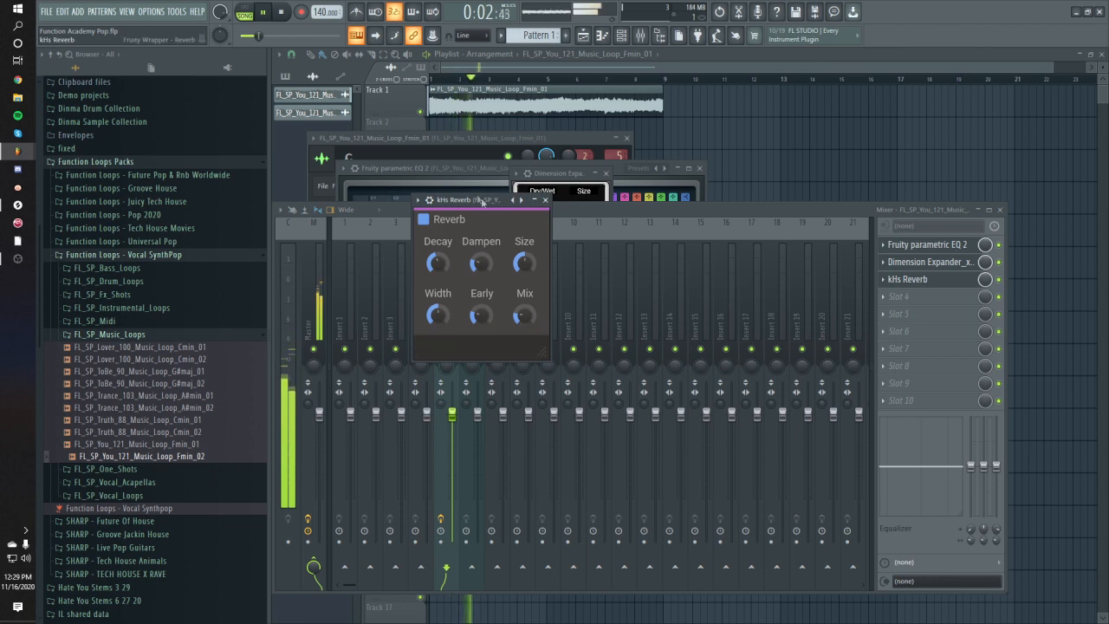
{"action": "left_click_drag", "start_coordinate": [483, 201], "coordinate": [519, 206]}
{"action": "key", "text": "space"}
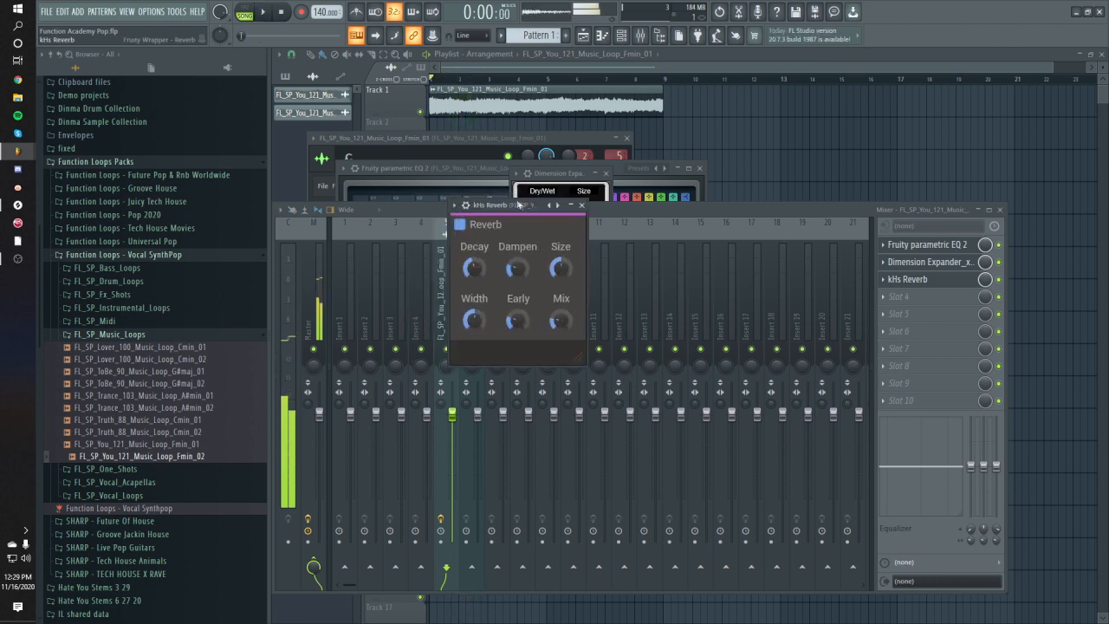
Place a copy of the Fmin_01 loop at bar 11 on Track 1 and play from mid-bar 8 into the gap
{"action": "left_click", "coordinate": [655, 87]}
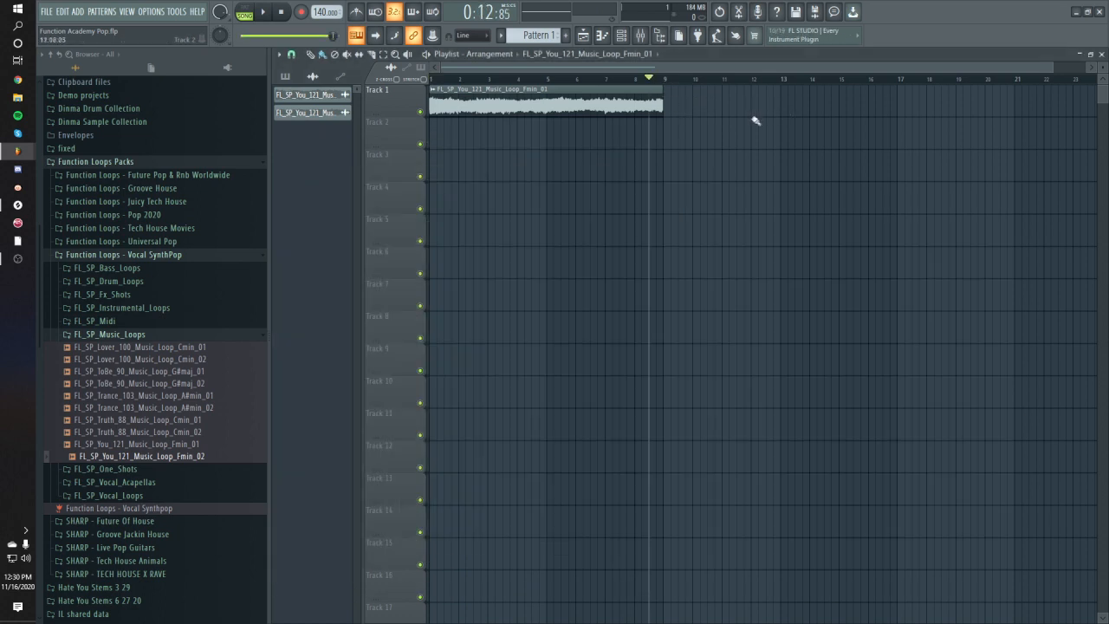
{"action": "left_click_drag", "start_coordinate": [689, 97], "coordinate": [726, 97]}
{"action": "left_click", "coordinate": [640, 34]}
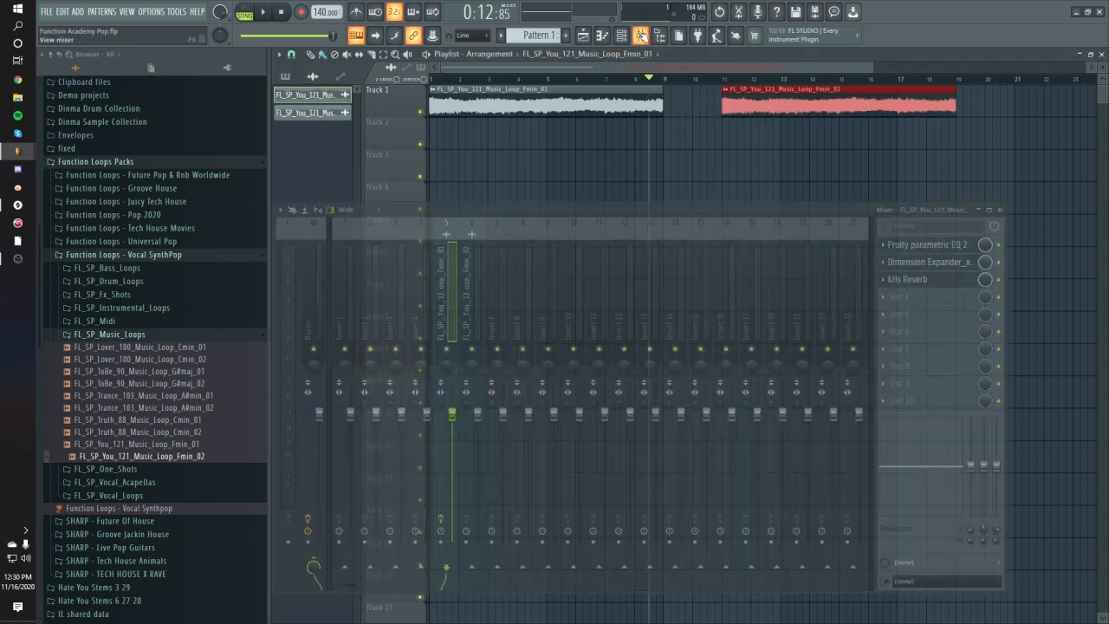
{"action": "left_click", "coordinate": [726, 154]}
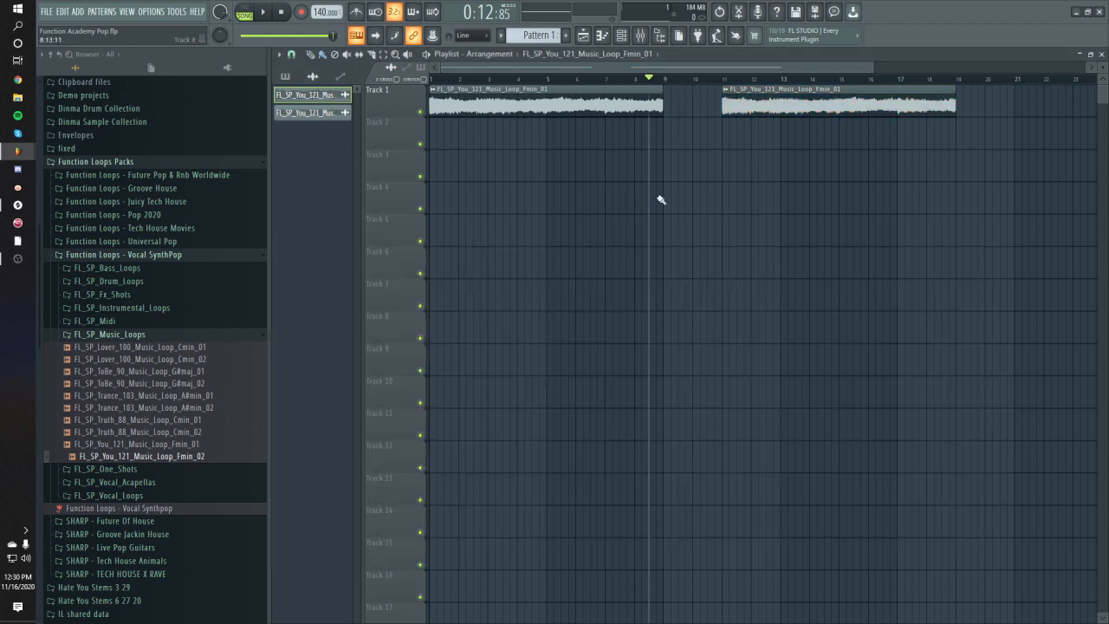
{"action": "key", "text": "space"}
{"action": "key", "text": "space"}
Bypass kHs Reverb on mixer track 5 and play the end of the first loop clip without it
{"action": "left_click", "coordinate": [639, 34]}
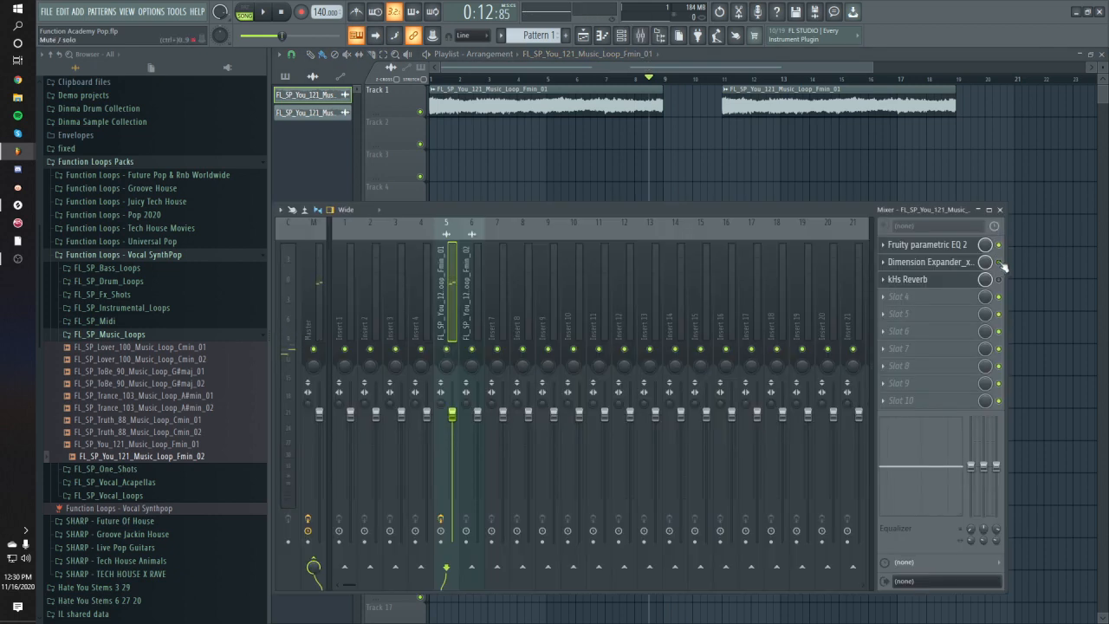
{"action": "left_click", "coordinate": [999, 210]}
{"action": "key", "text": "space"}
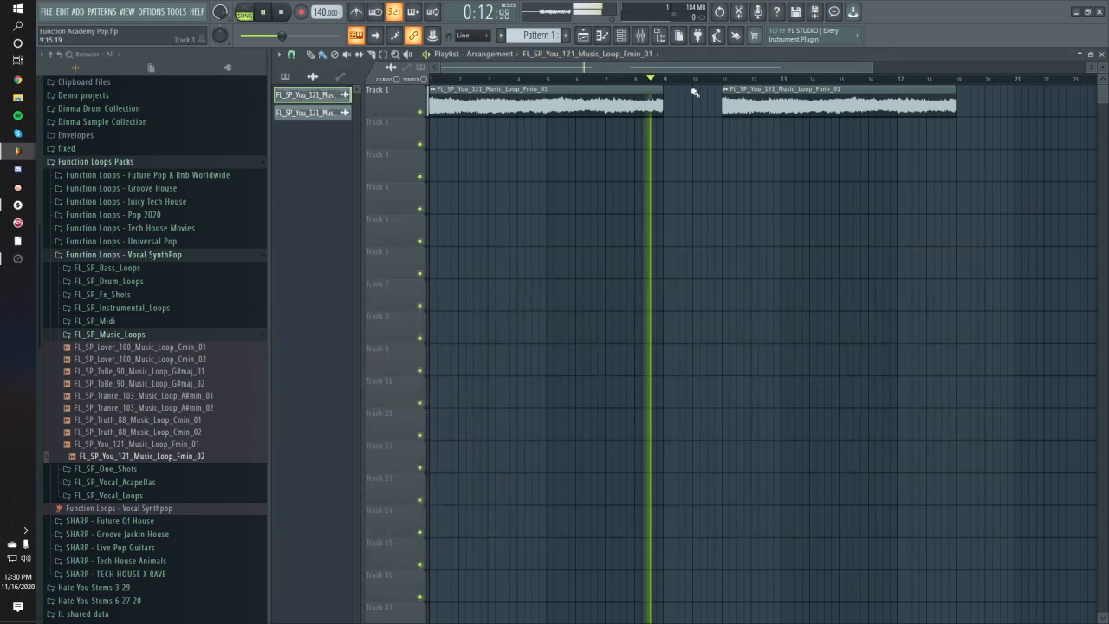
{"action": "key", "text": "space"}
Re-enable kHs Reverb, replay the end of the first loop clip, and reduce the reverb's Size to about 77%
{"action": "left_click", "coordinate": [638, 35]}
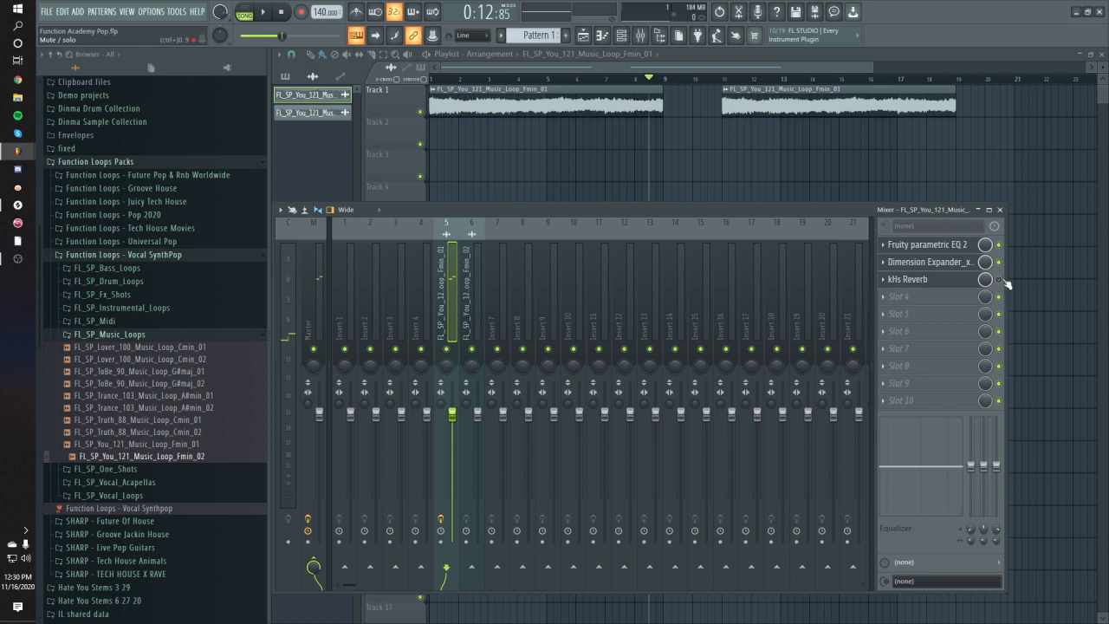
{"action": "left_click", "coordinate": [948, 279]}
{"action": "key", "text": "space"}
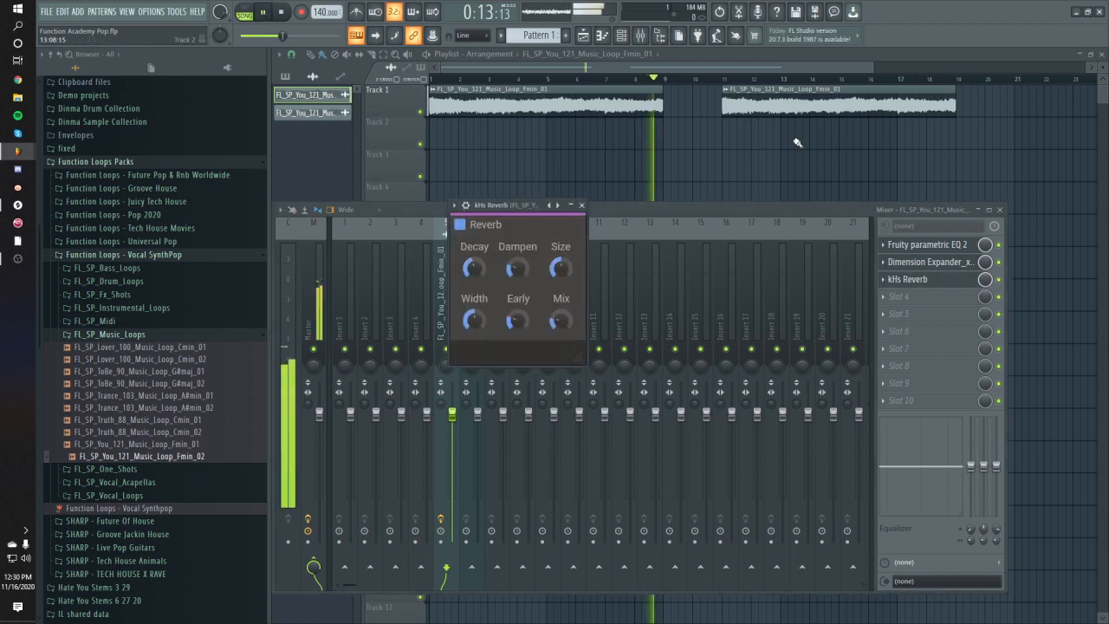
{"action": "key", "text": "space"}
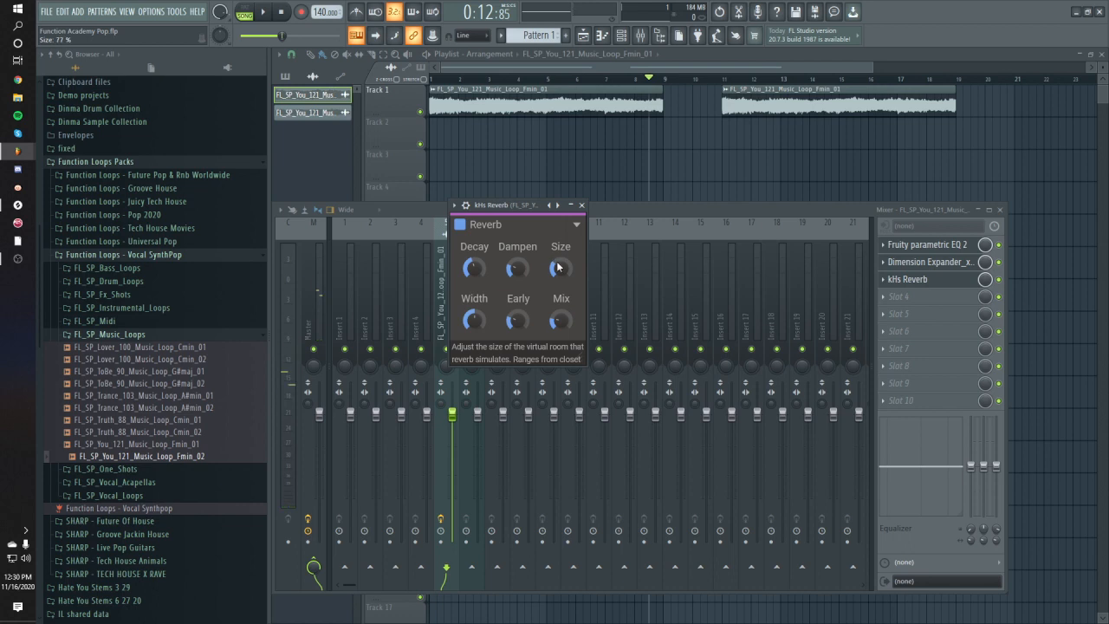
Set the kHs Reverb Mix to 14% while playing the end of the first loop clip
{"action": "left_click", "coordinate": [638, 79]}
{"action": "key", "text": "space"}
{"action": "left_click", "coordinate": [640, 37]}
{"action": "left_click", "coordinate": [959, 286]}
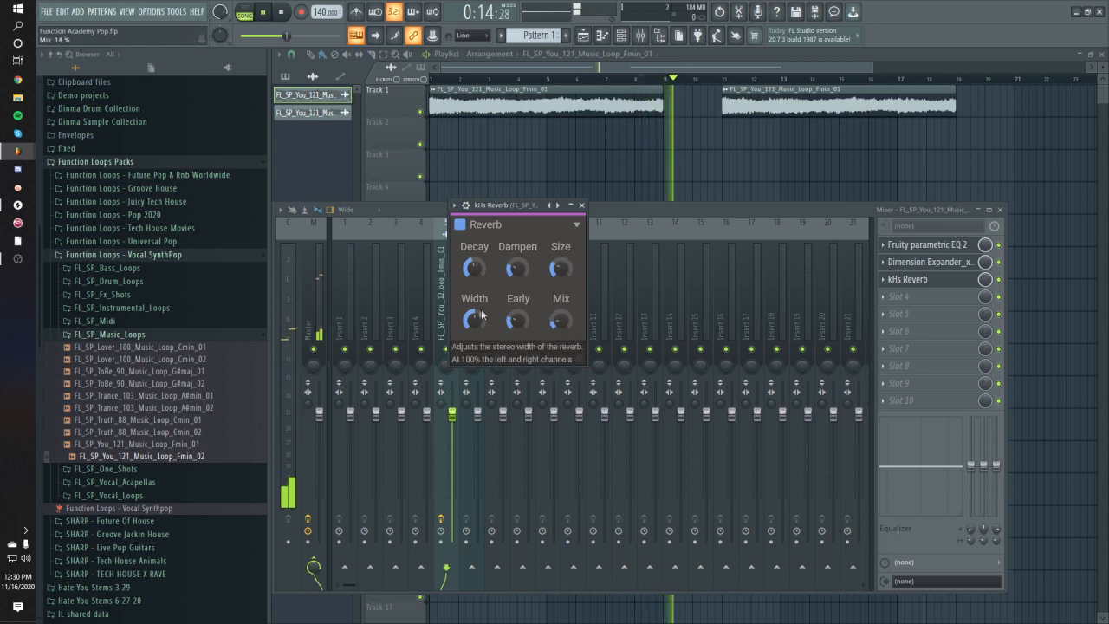
{"action": "left_click_drag", "start_coordinate": [528, 208], "coordinate": [545, 208]}
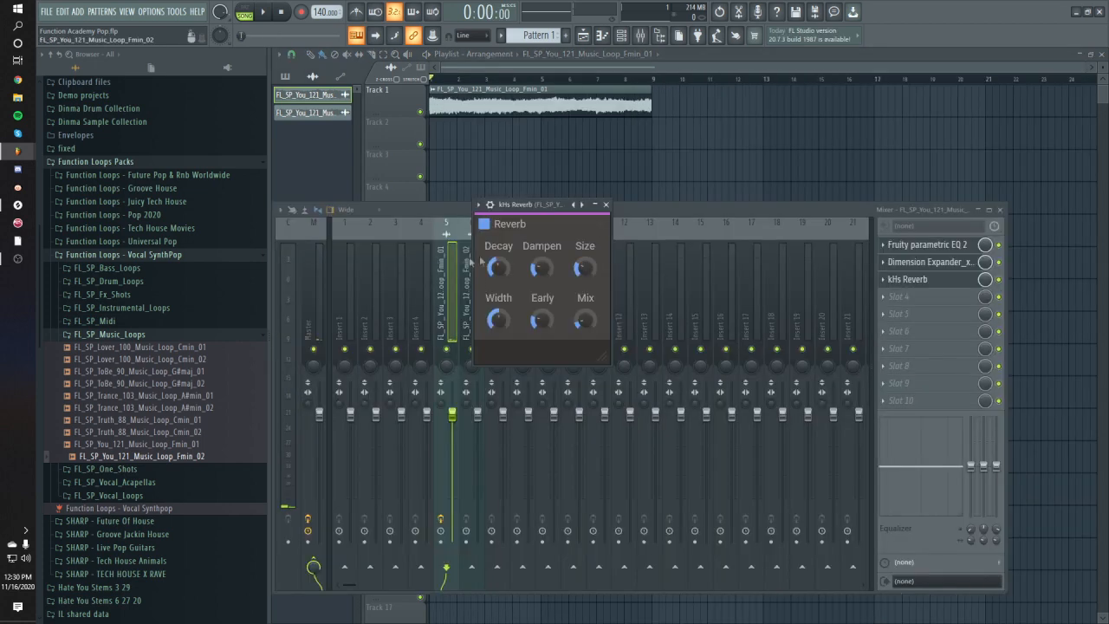
Play the Fmin_01 loop from the start through its effects chain, and close the reverb and mixer windows
{"action": "mouse_move", "coordinate": [496, 268]}
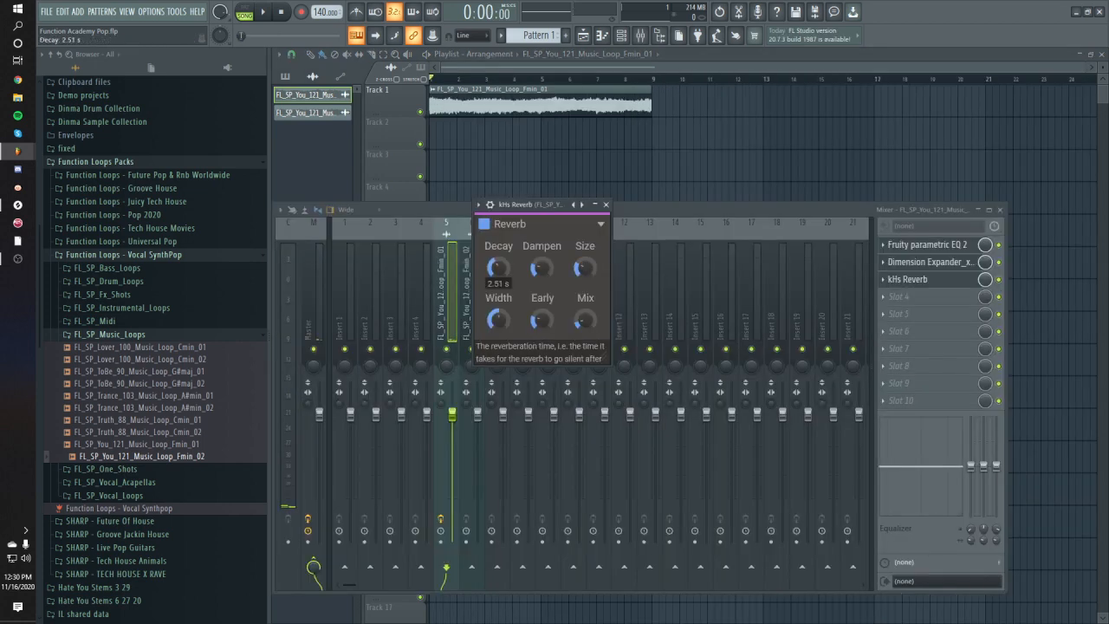
{"action": "left_click_drag", "start_coordinate": [531, 203], "coordinate": [569, 202]}
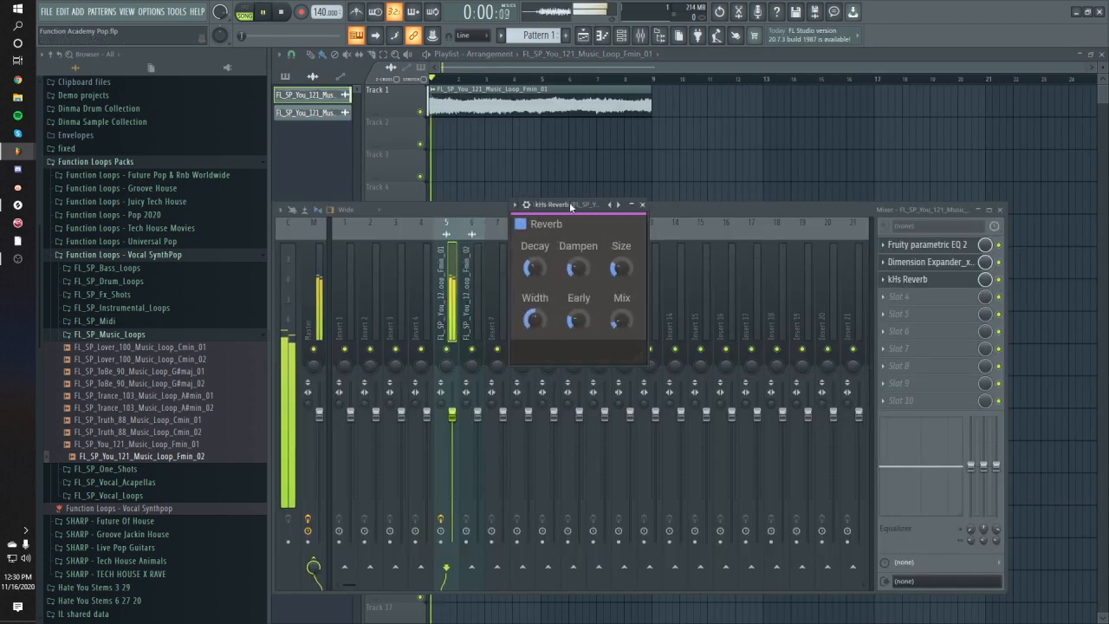
{"action": "key", "text": "space"}
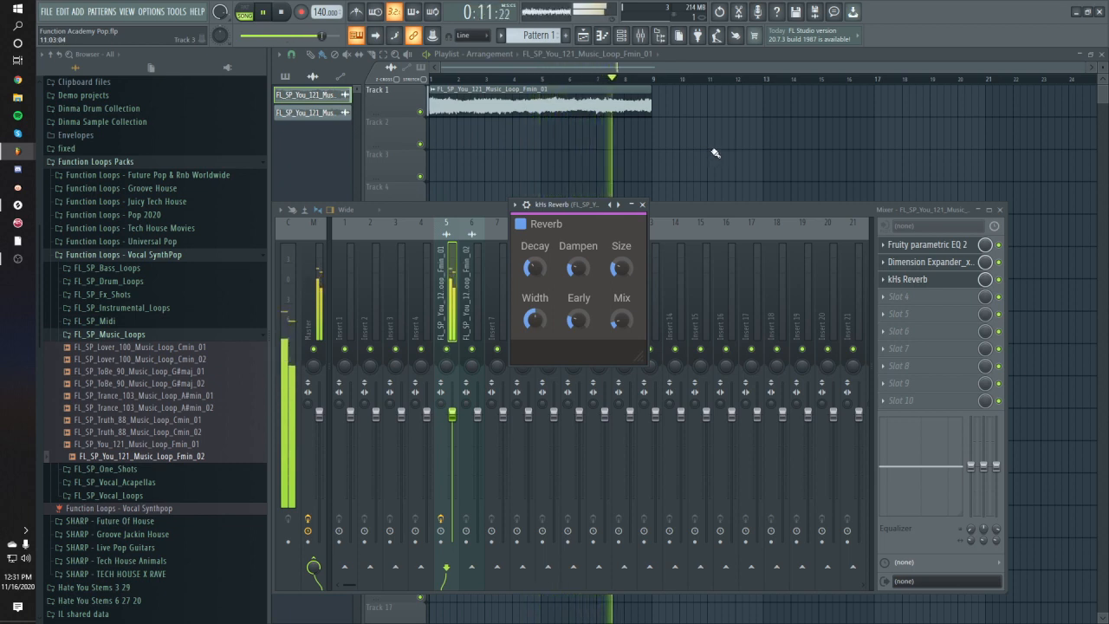
{"action": "key", "text": "space"}
{"action": "key", "text": "F12"}
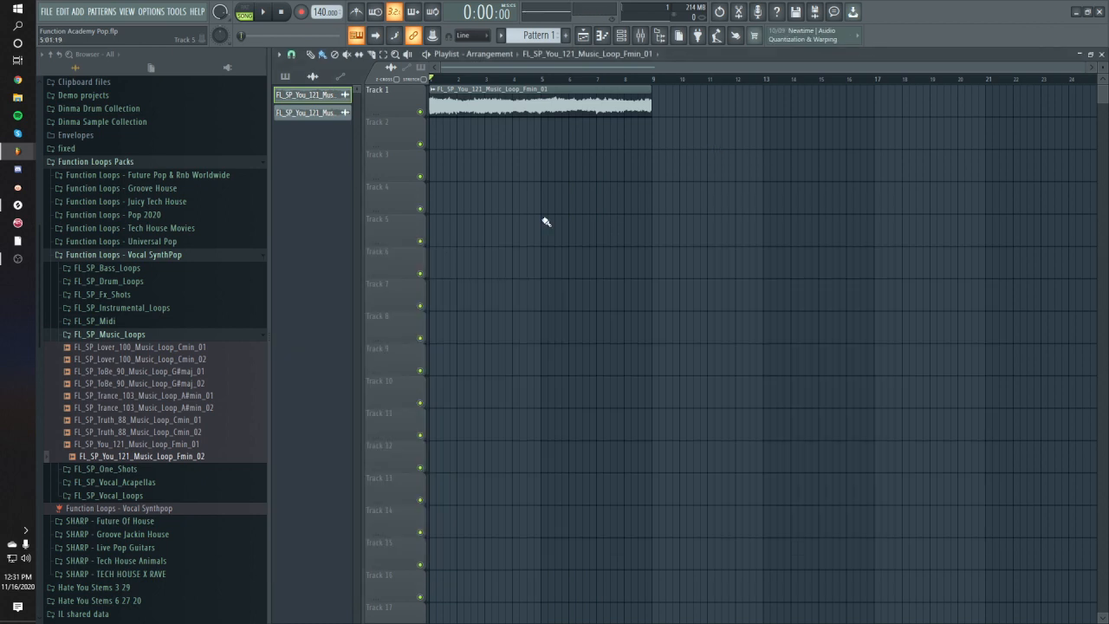